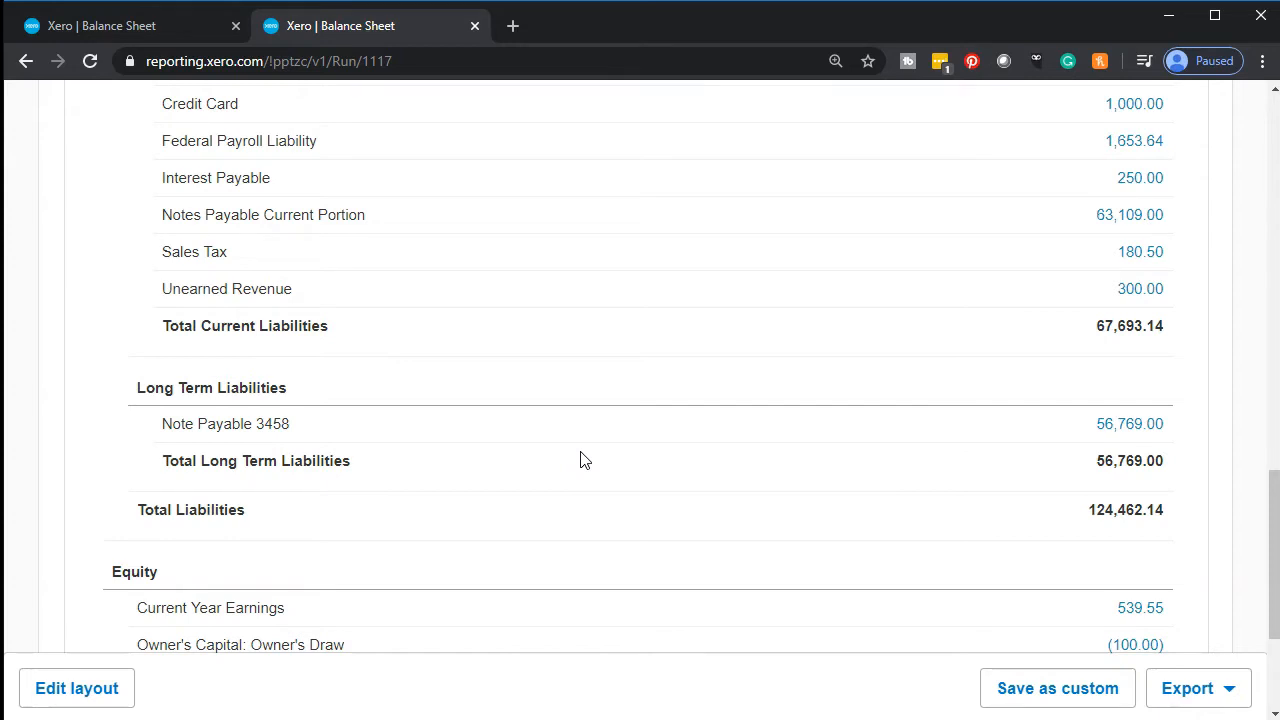
# Review the current and long-term liabilities on the balance sheet, including the notes payable accounts.
pyautogui.scroll(1, 580, 458)
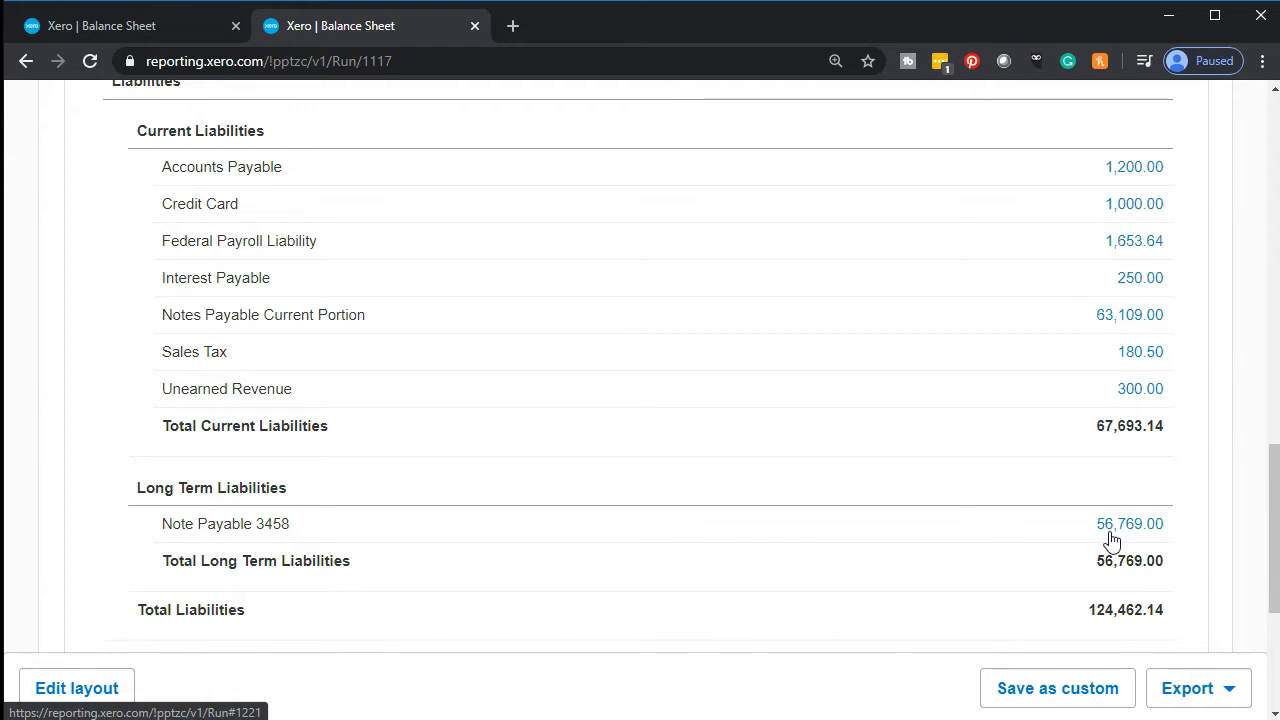
pyautogui.scroll(-1, 1112, 538)
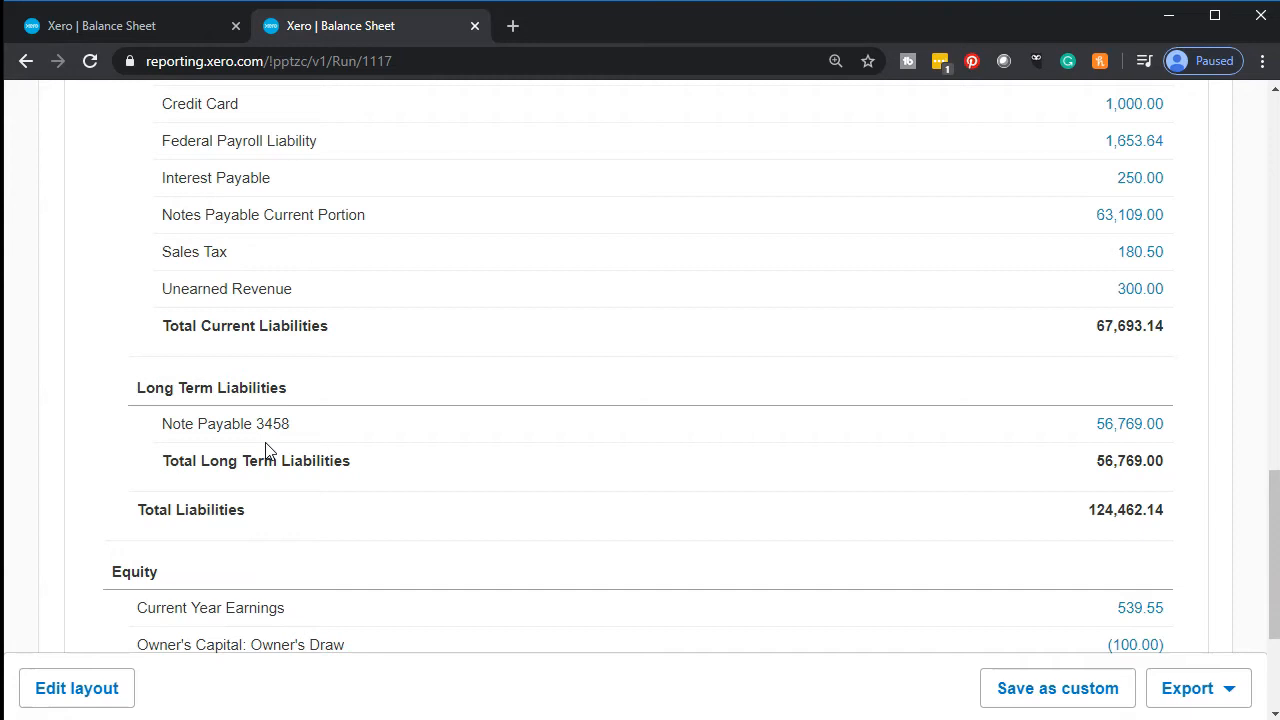
pyautogui.scroll(1, 266, 450)
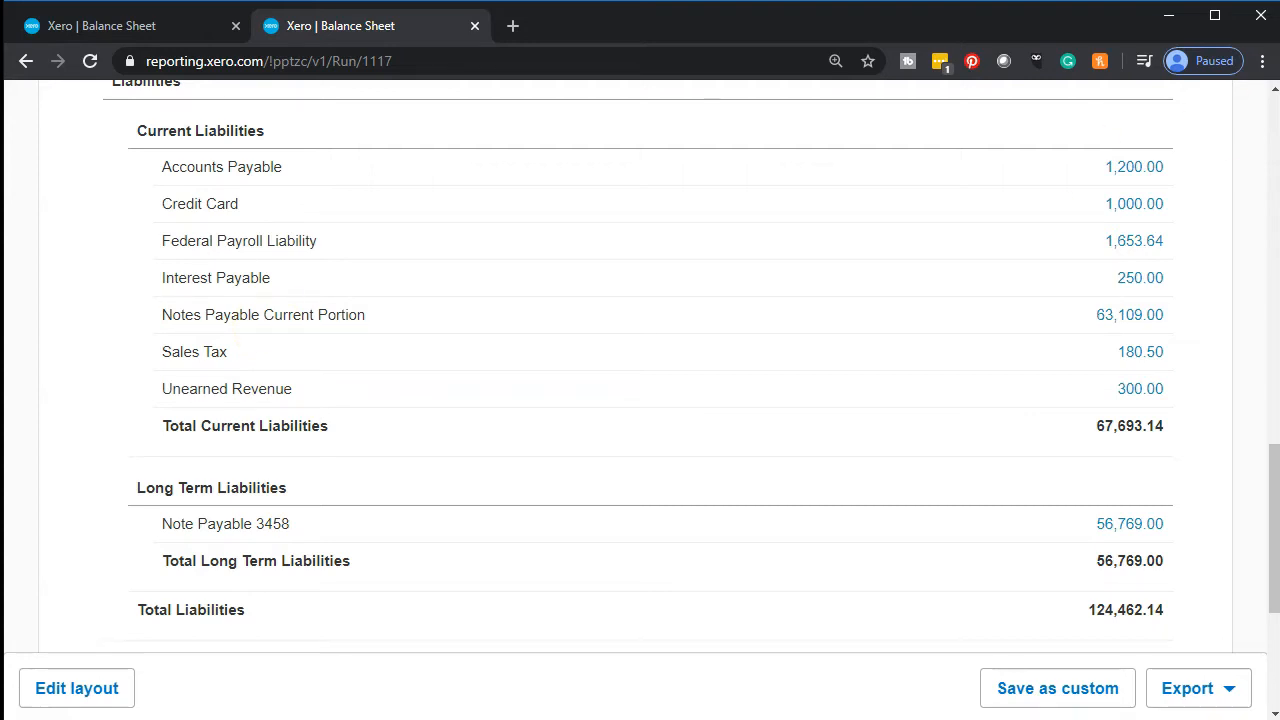
pyautogui.moveTo(1279, 42); pyautogui.dragTo(836, 36)
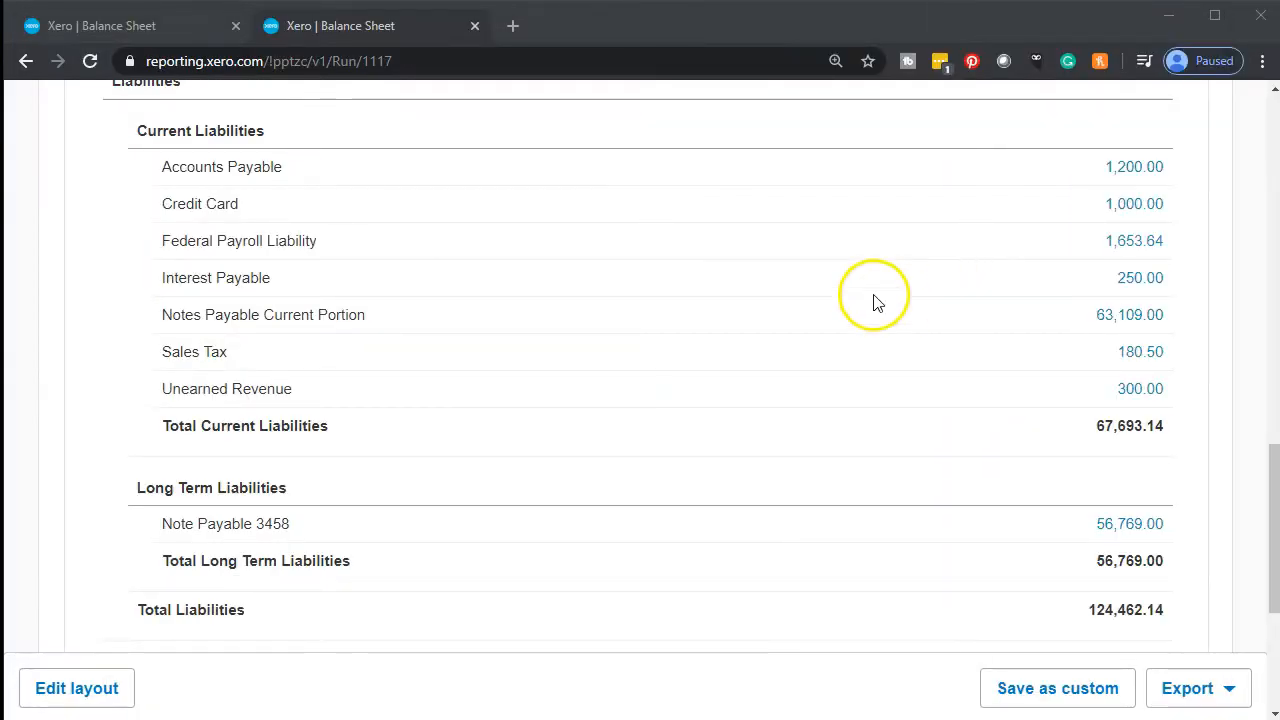
# Open the Journal Report from the accounting reports, using the other balance sheet browser tab.
pyautogui.click(140, 30)
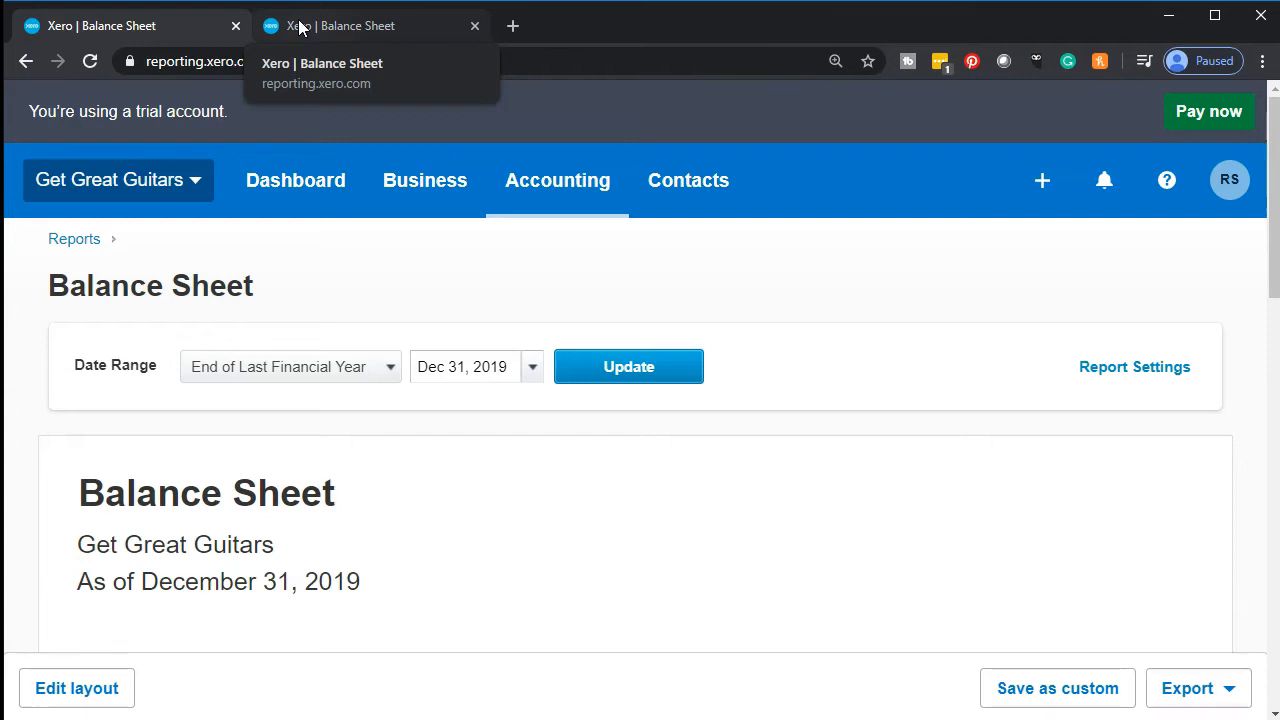
pyautogui.click(522, 185)
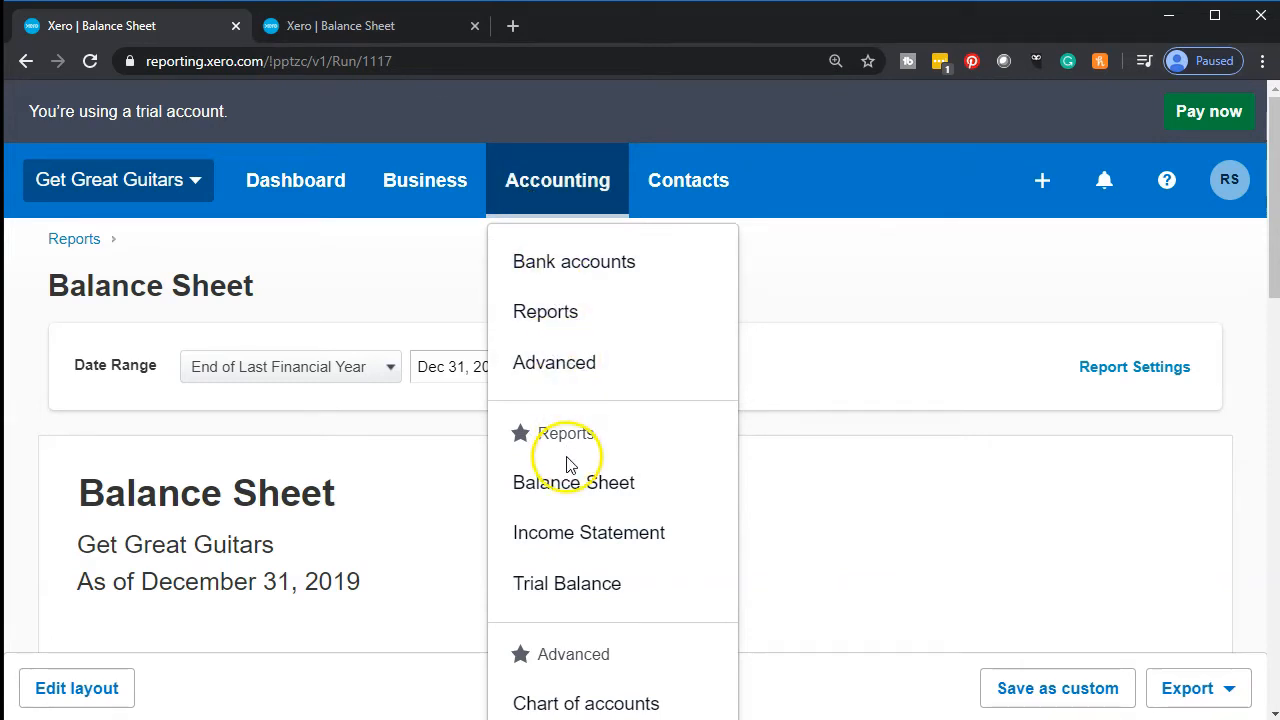
pyautogui.click(578, 325)
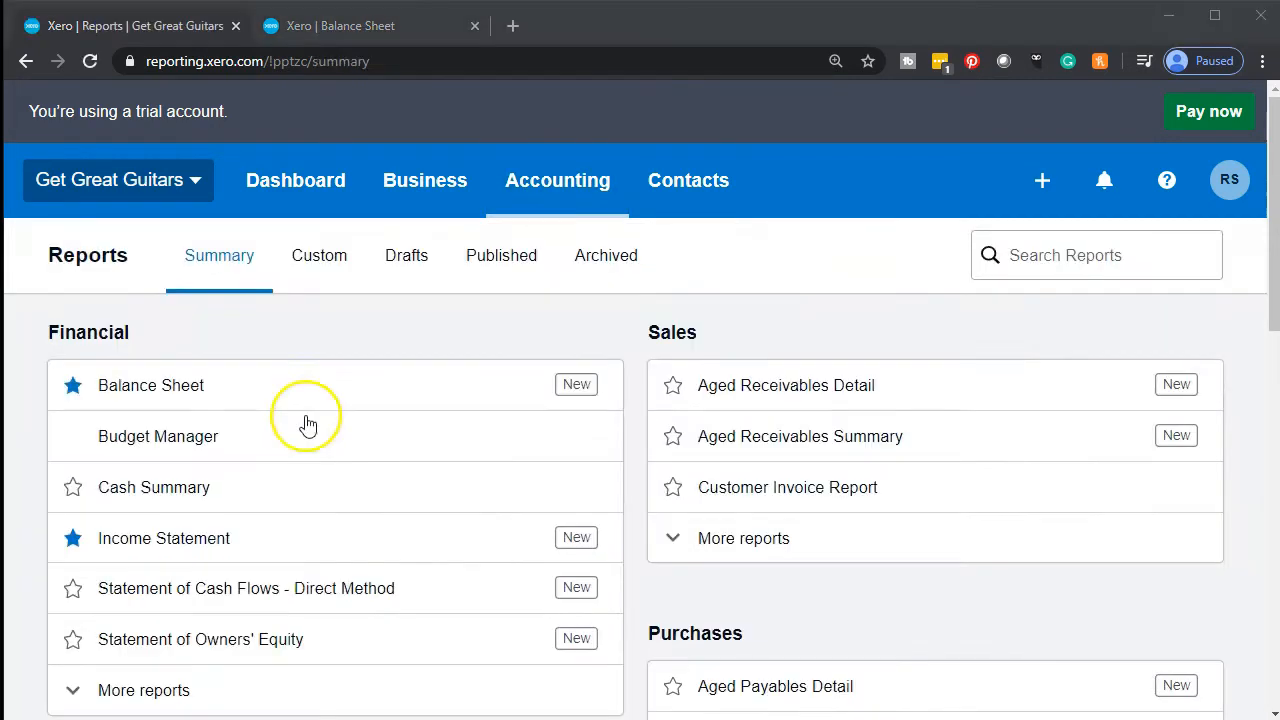
pyautogui.scroll(-5, 306, 420)
pyautogui.scroll(-1, 306, 426)
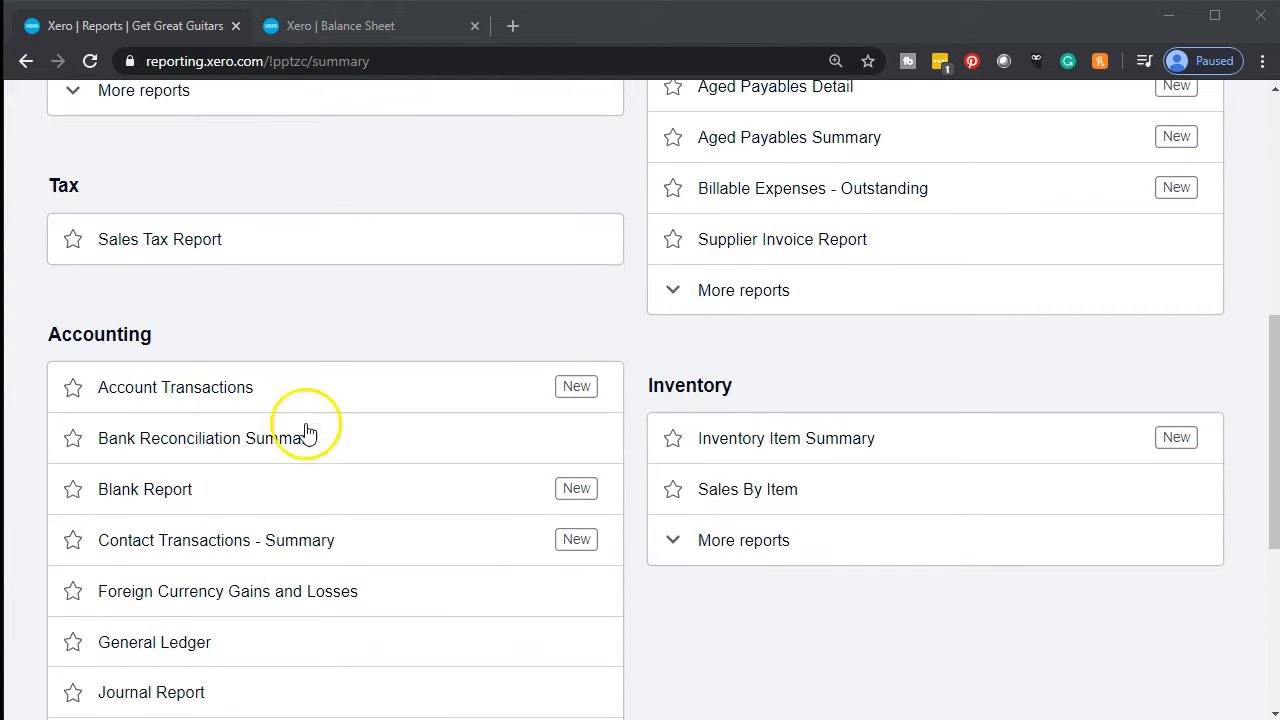
pyautogui.scroll(-1, 306, 434)
pyautogui.click(248, 614)
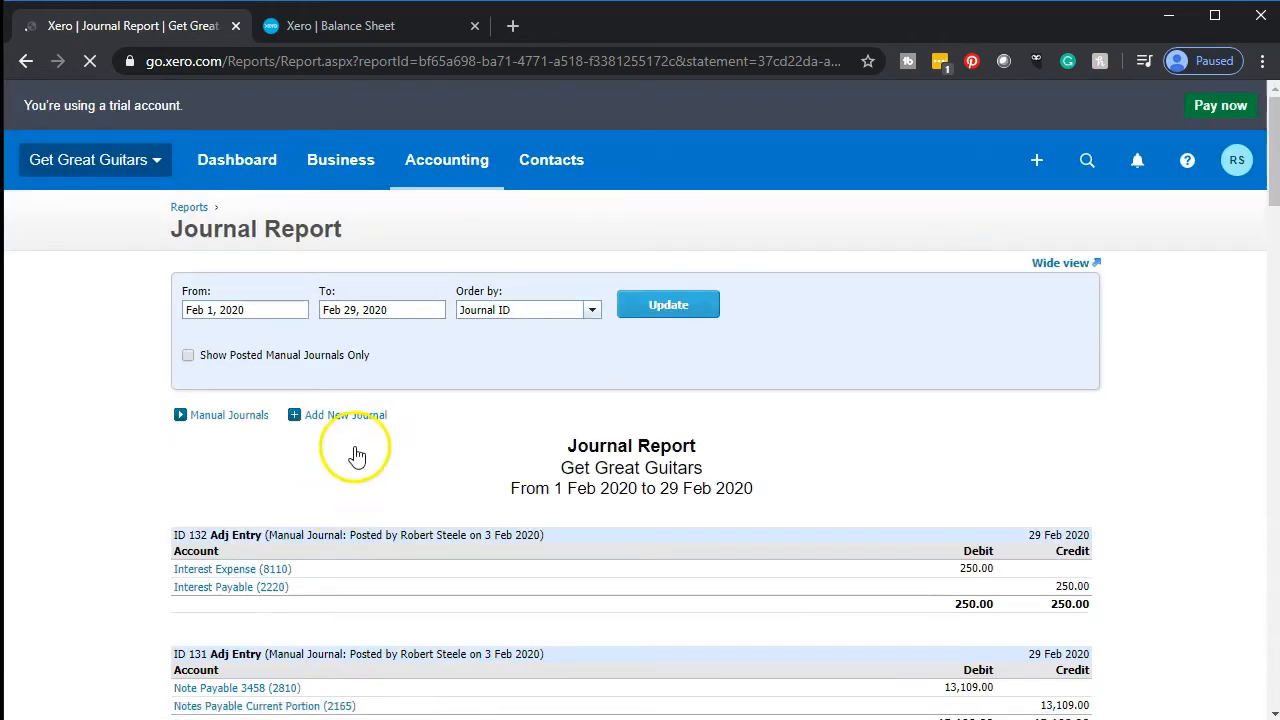
# Create a new manual journal with the narration "Reversing Entry" and the date Mar 1, 2020.
pyautogui.click(345, 420)
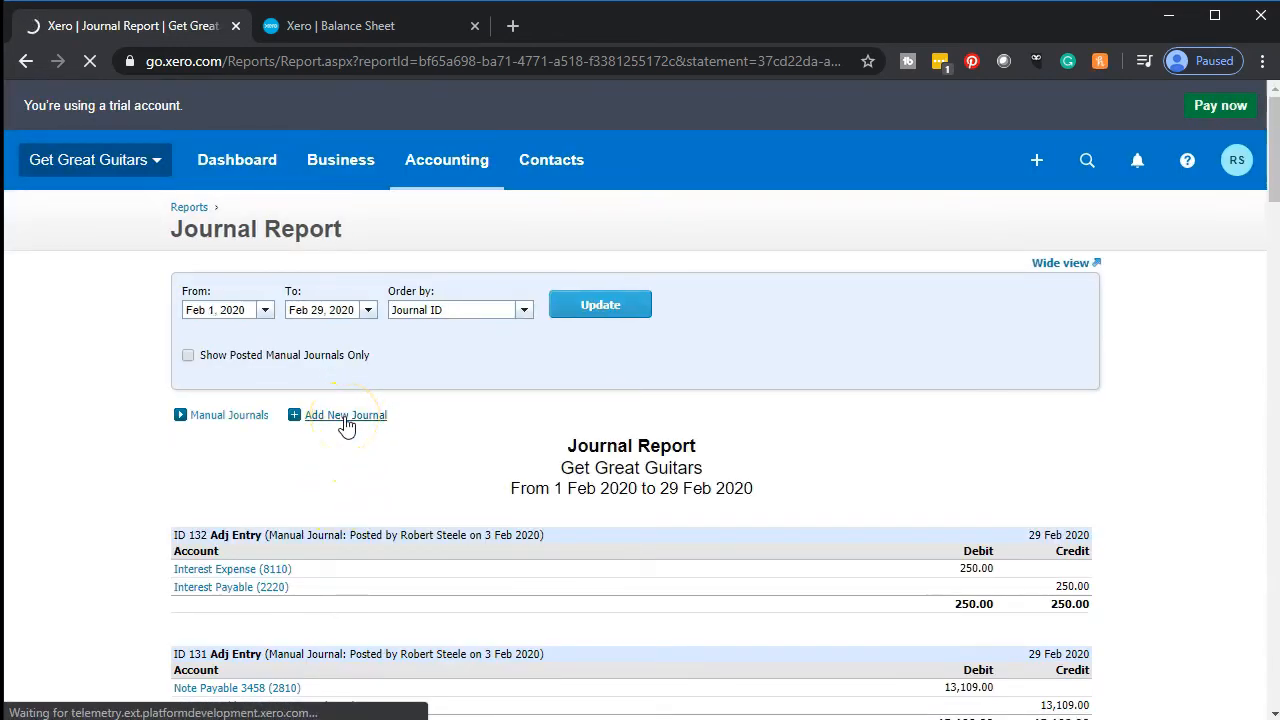
pyautogui.write('Reversing Entry')
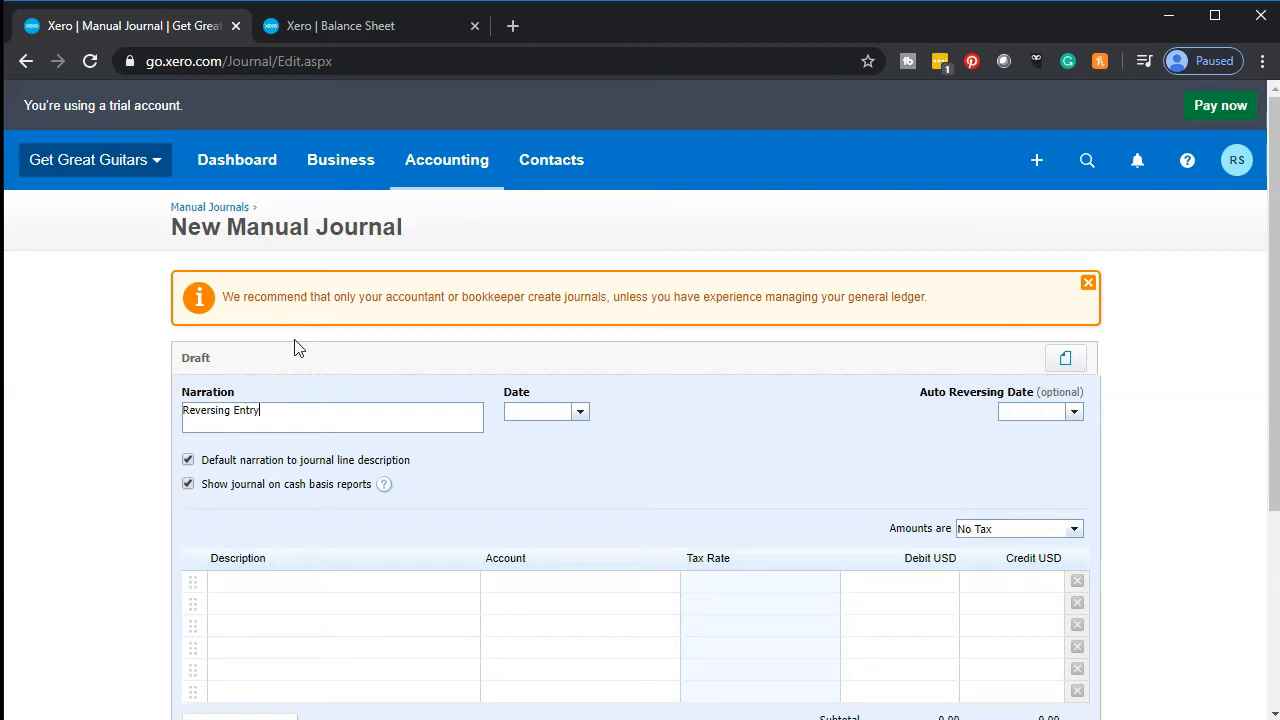
pyautogui.click(580, 412)
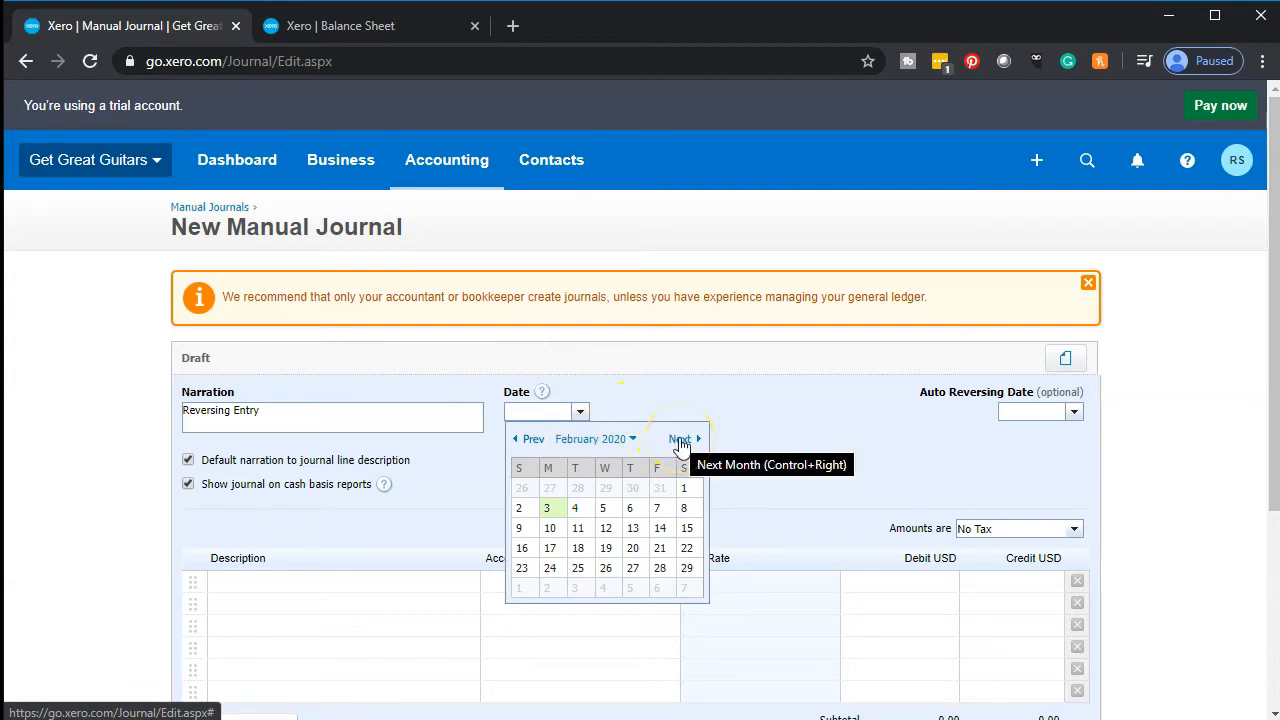
pyautogui.click(521, 589)
# Enlarge the page and fill the first journal line's description with "Reversing Entry".
pyautogui.hotkey('ctrl', '+')
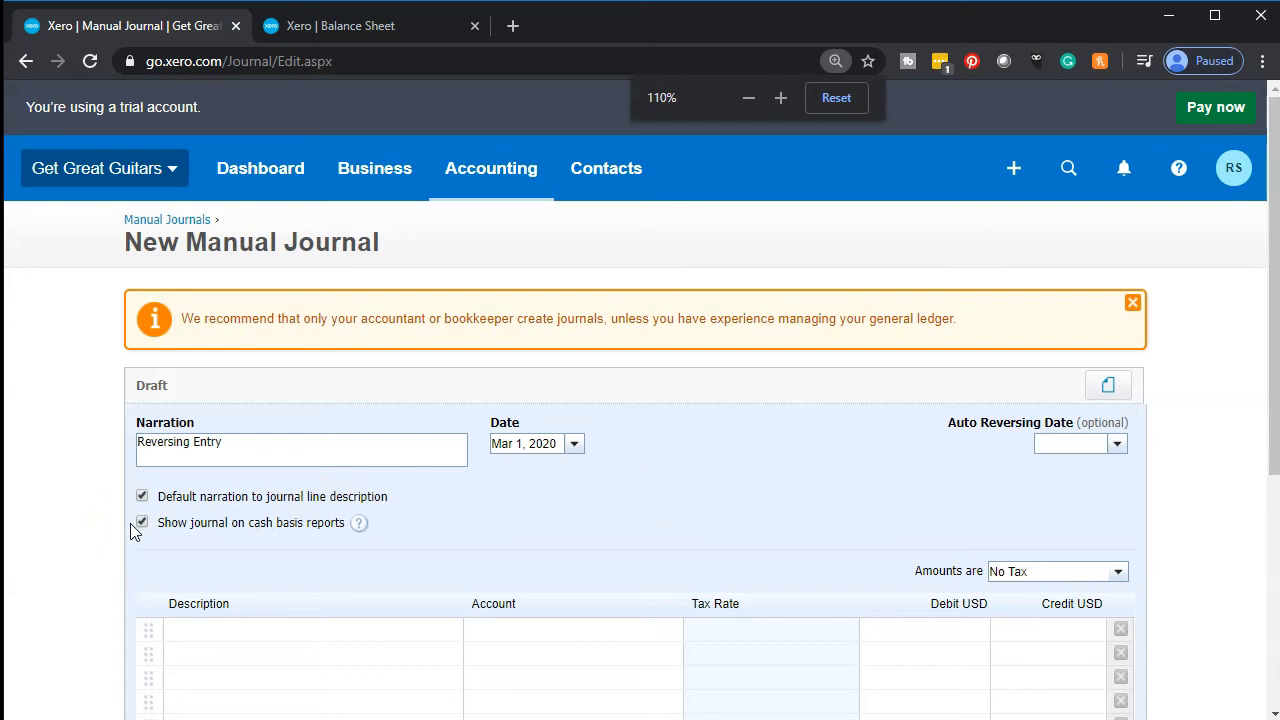
pyautogui.scroll(-2, 130, 530)
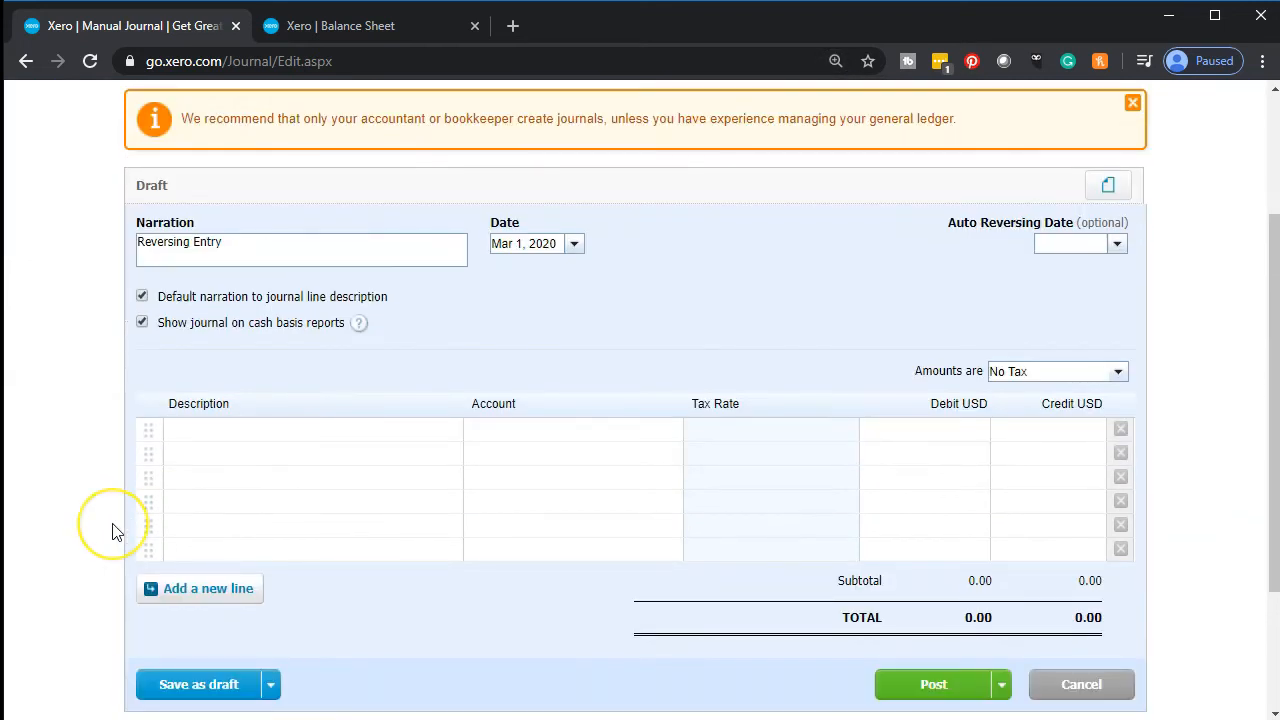
pyautogui.hotkey('ctrl', '+')
pyautogui.click(157, 480)
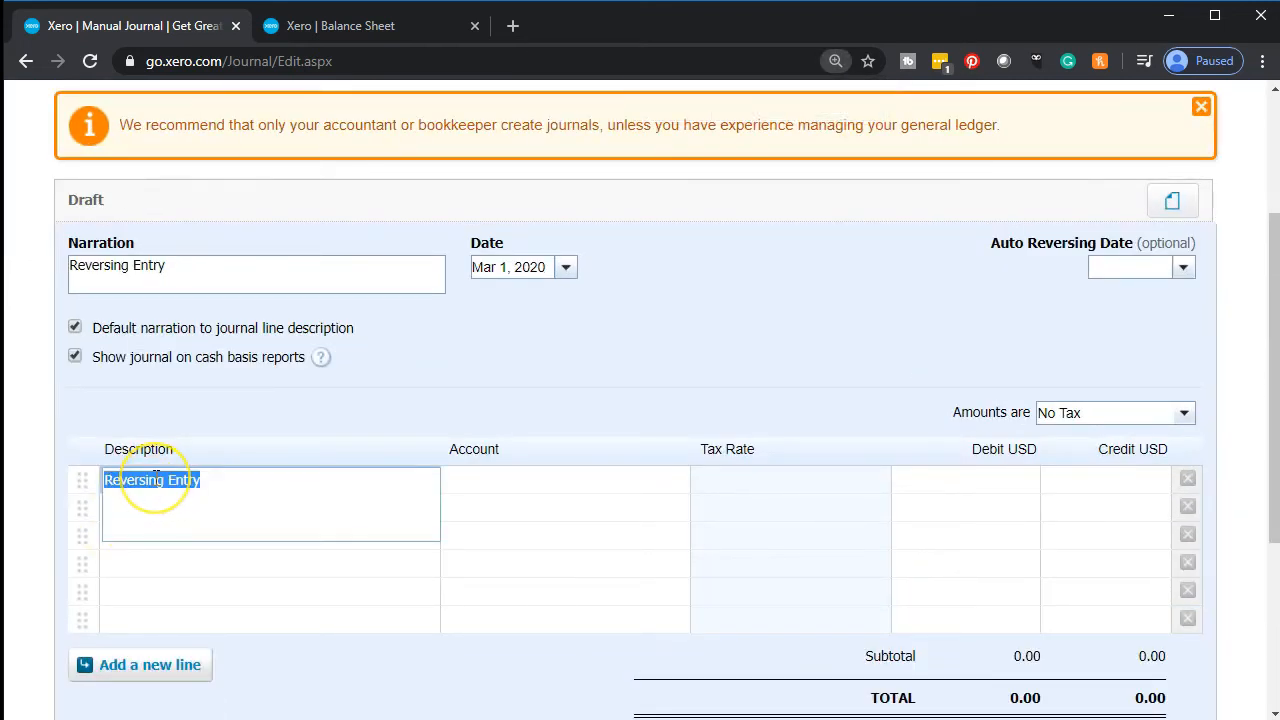
pyautogui.press('Tab')
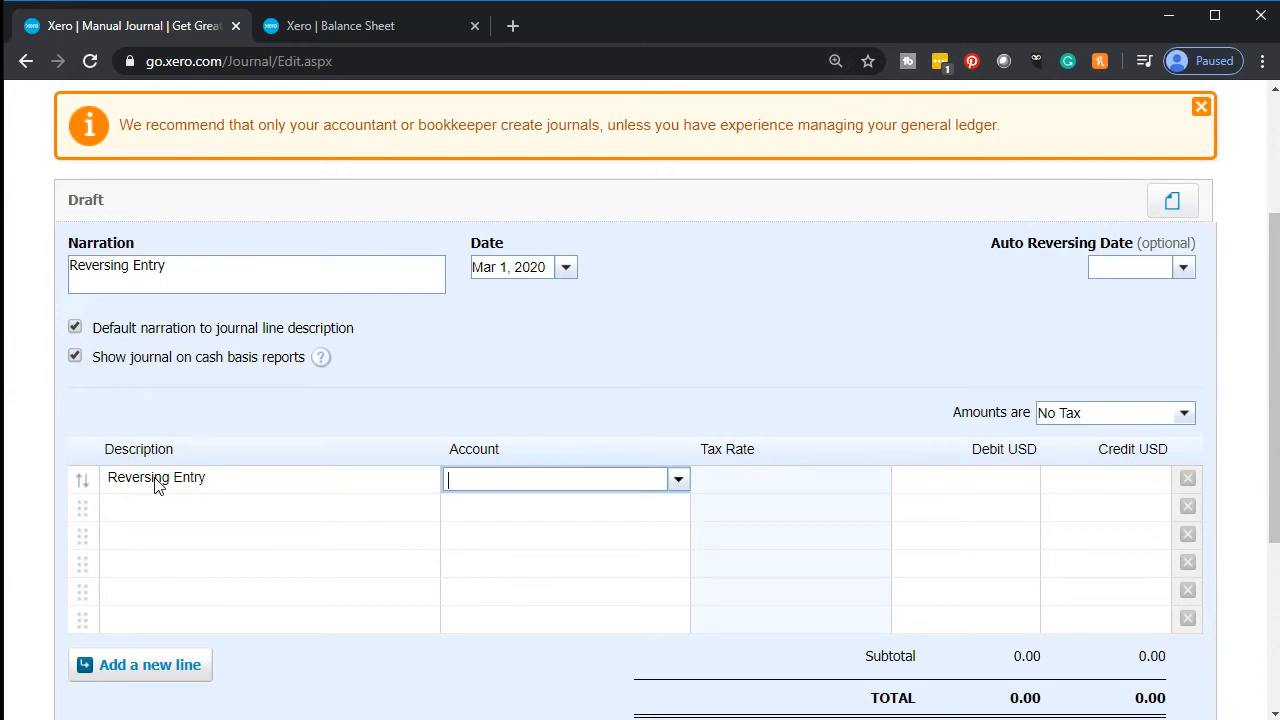
pyautogui.write('2615')
pyautogui.press('BackSpace')
pyautogui.press('BackSpace')
pyautogui.press('BackSpace')
pyautogui.press('BackSpace')
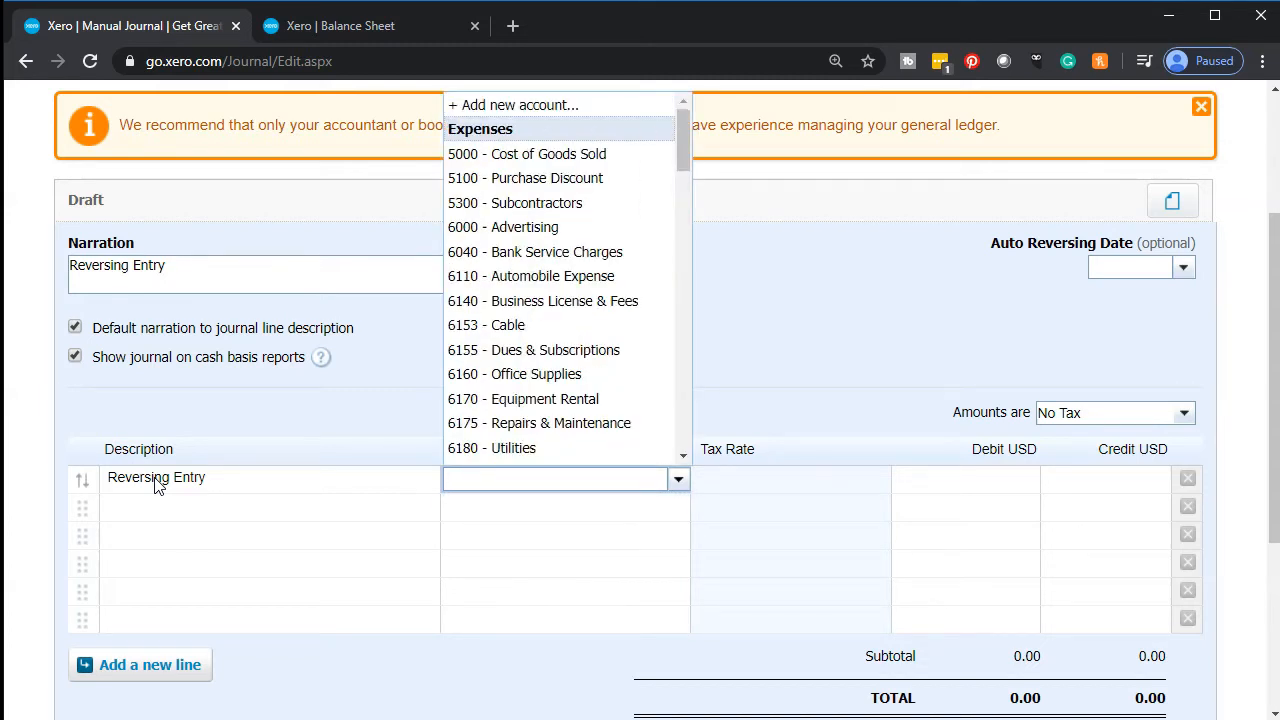
# Set the first journal line's account to 2815 - Note Payable 7642.
pyautogui.write('Notes')
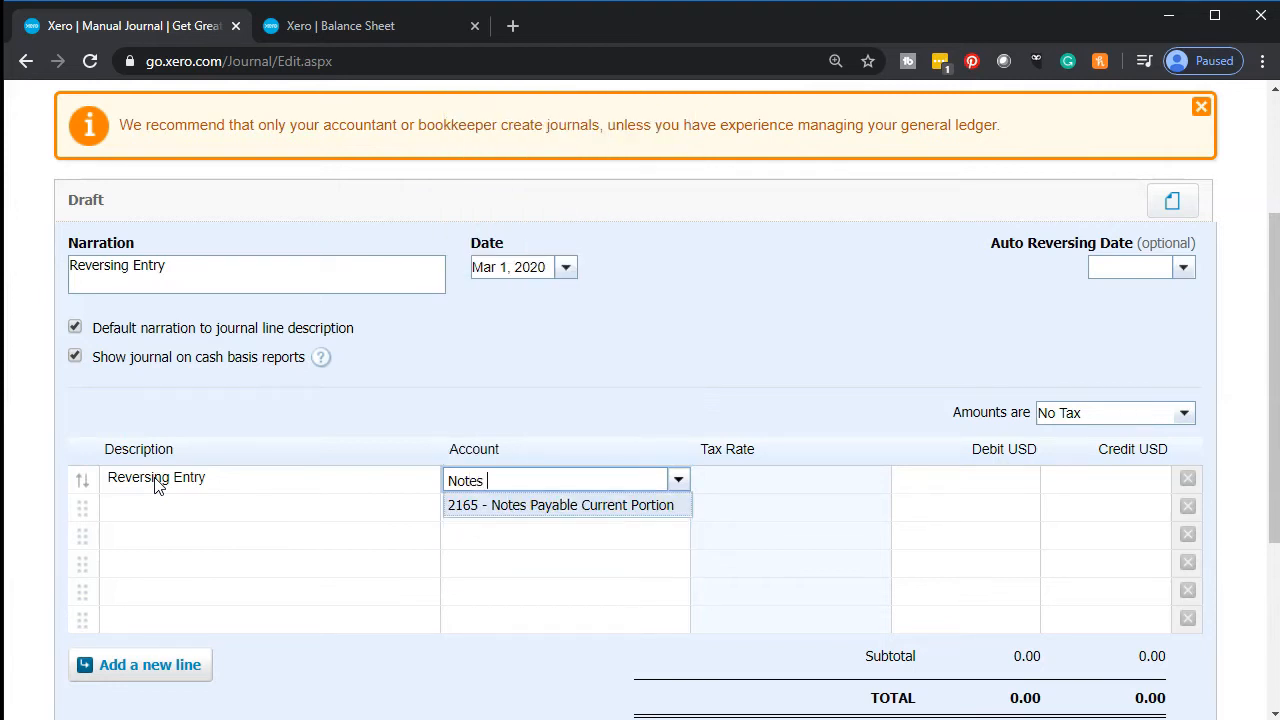
pyautogui.press('BackSpace')
pyautogui.press('BackSpace')
pyautogui.write('pa')
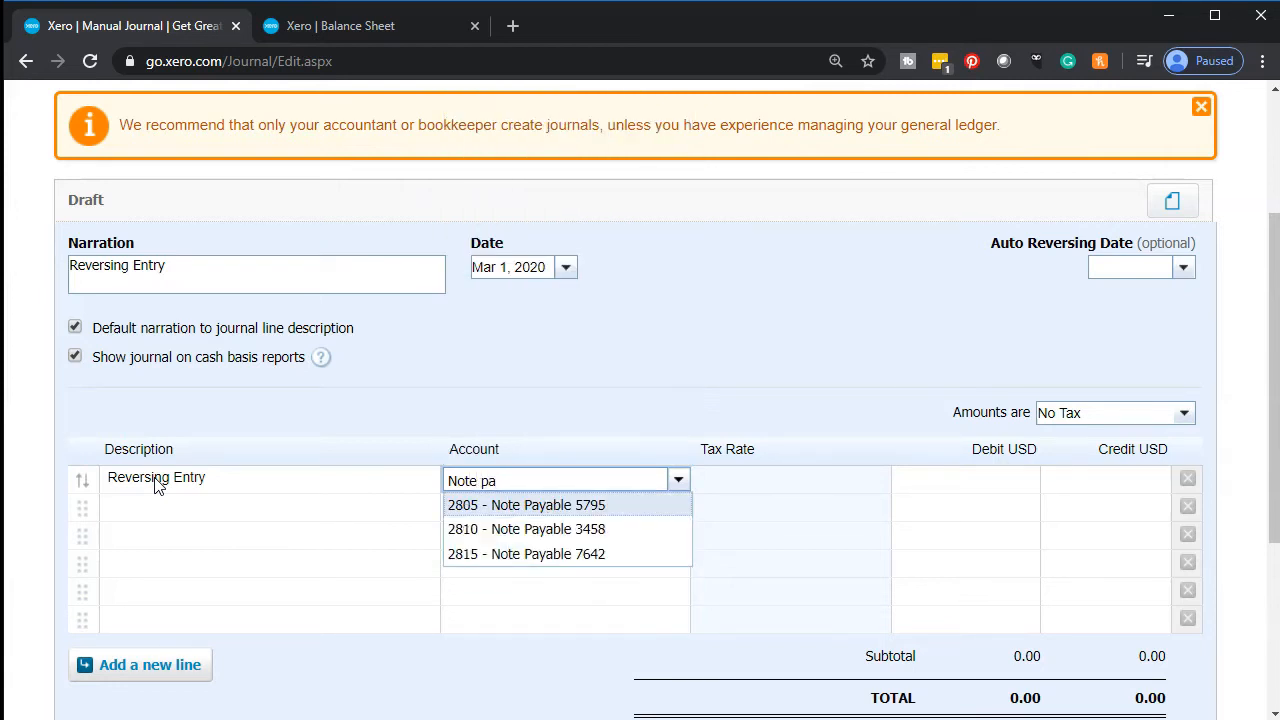
pyautogui.press('Down')
pyautogui.press('Down')
pyautogui.press('Tab')
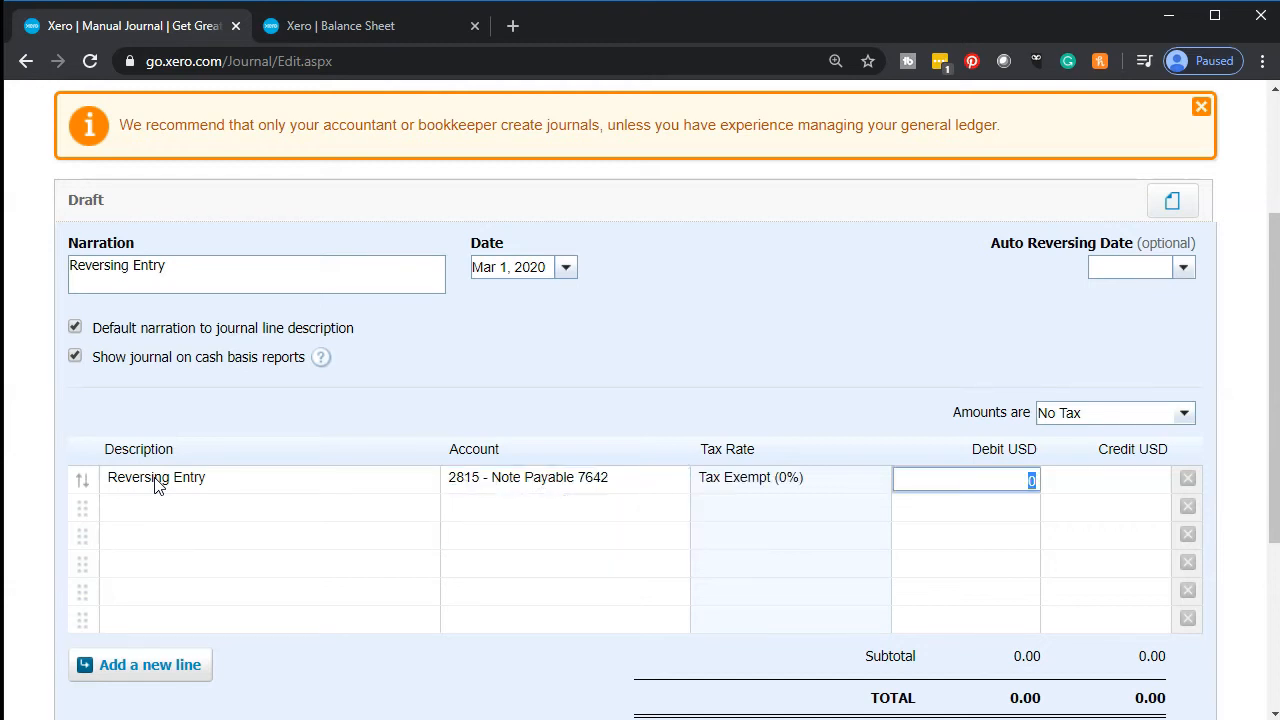
# Check the original adjusting entry in the Word document, and enter a 50,000.00 credit on the first journal line.
pyautogui.press('Tab')
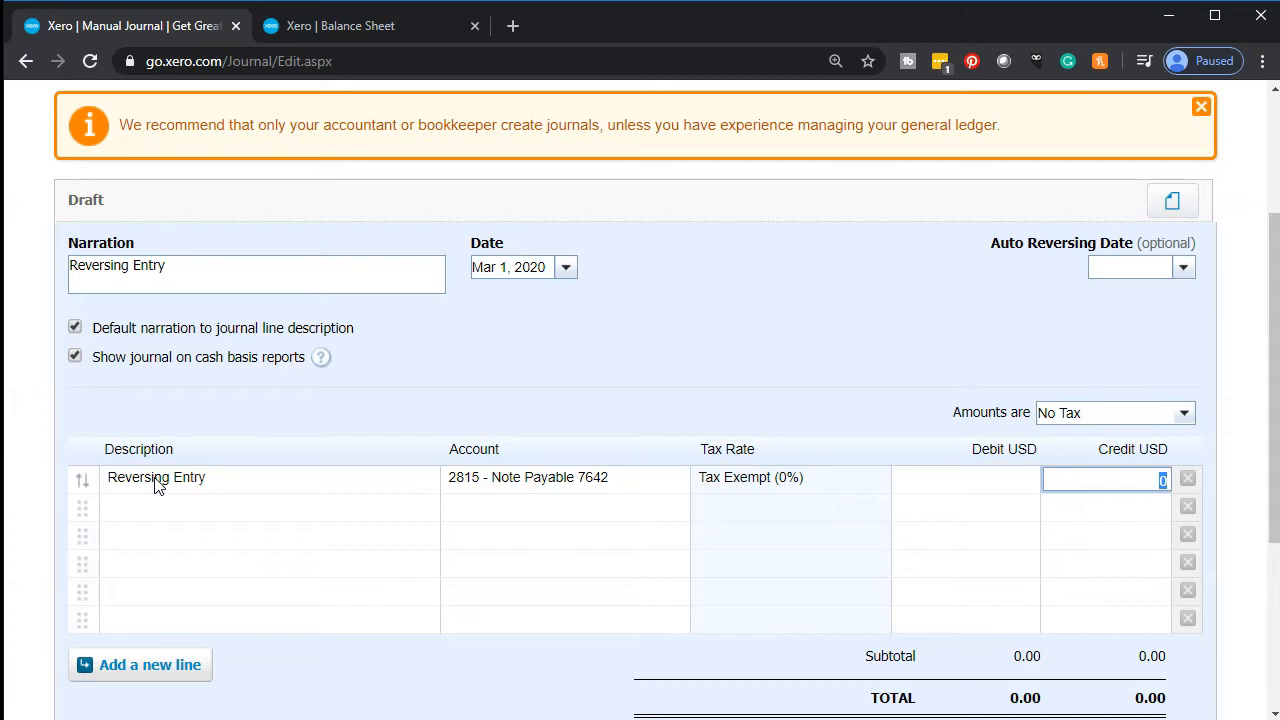
pyautogui.moveTo(1279, 30); pyautogui.dragTo(673, 48)
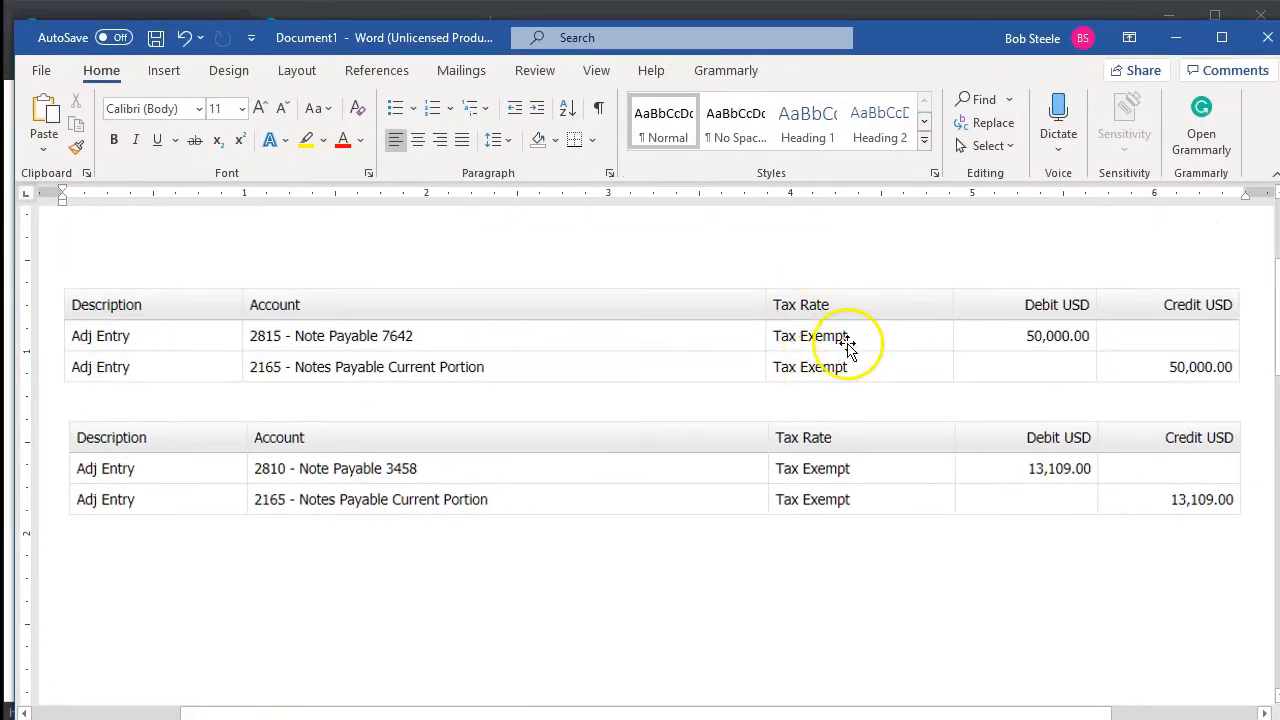
pyautogui.moveTo(837, 45); pyautogui.dragTo(1279, 40)
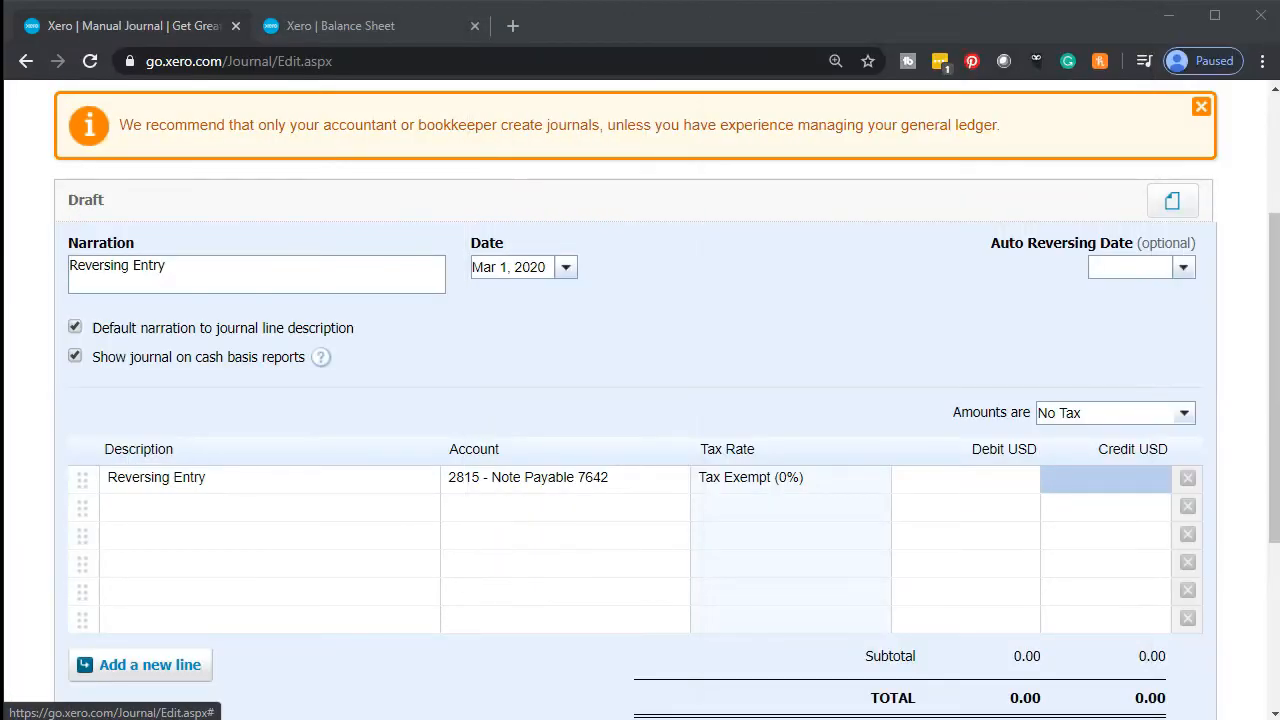
pyautogui.click(1102, 480)
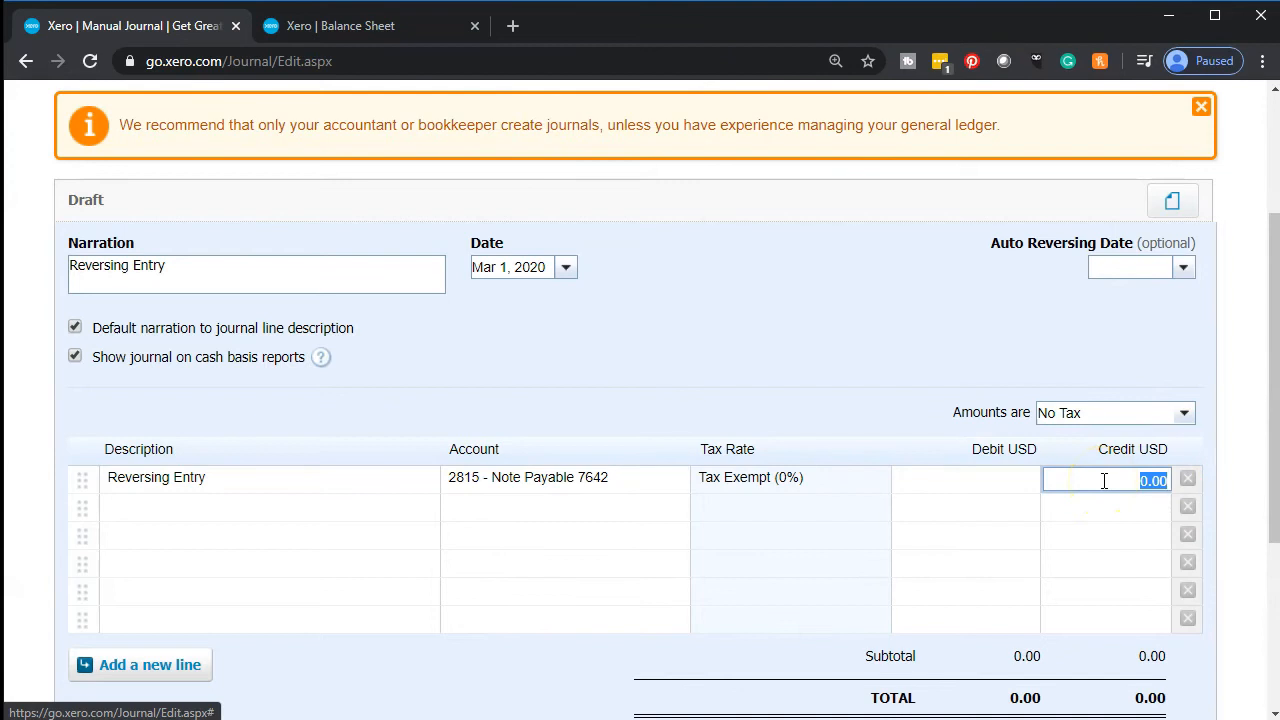
pyautogui.write('50000')
pyautogui.press('Tab')
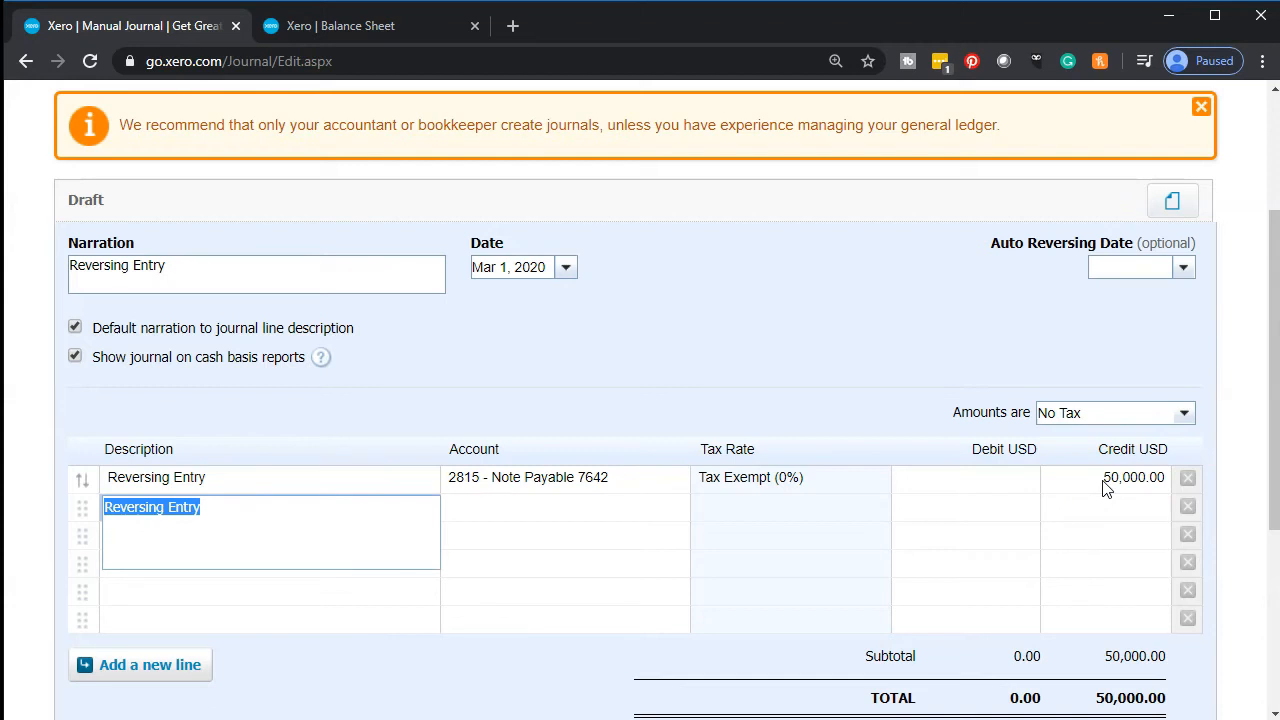
# Complete the second "Reversing Entry" line with account 2165 - Notes Payable Current Portion and a 50,000.00 debit.
pyautogui.press('Tab')
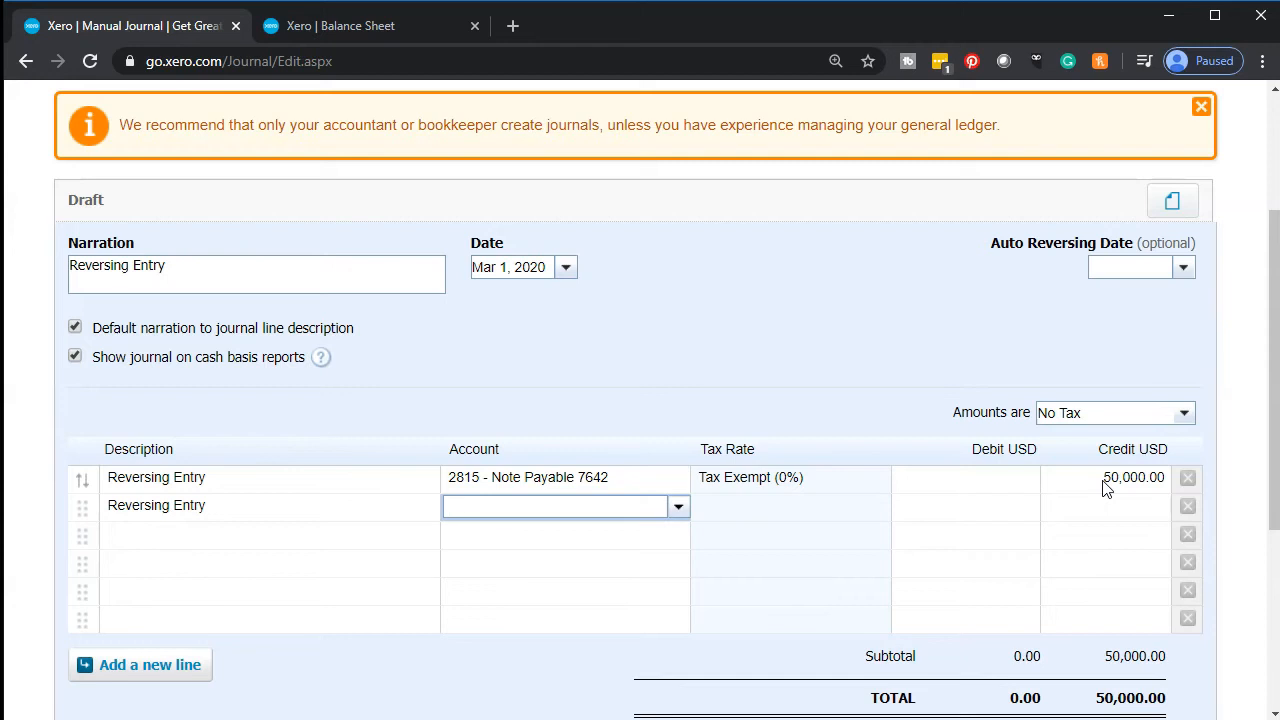
pyautogui.write('No')
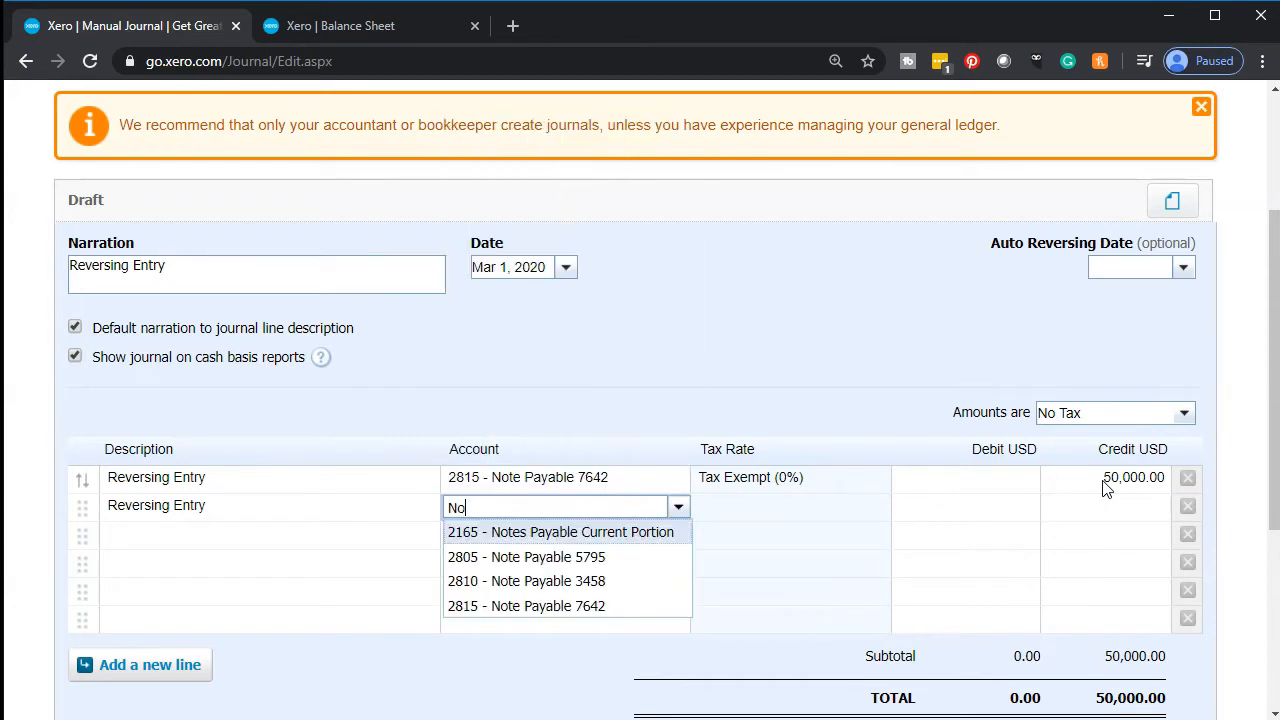
pyautogui.write('tepa')
pyautogui.press('BackSpace')
pyautogui.press('BackSpace')
pyautogui.press('Tab')
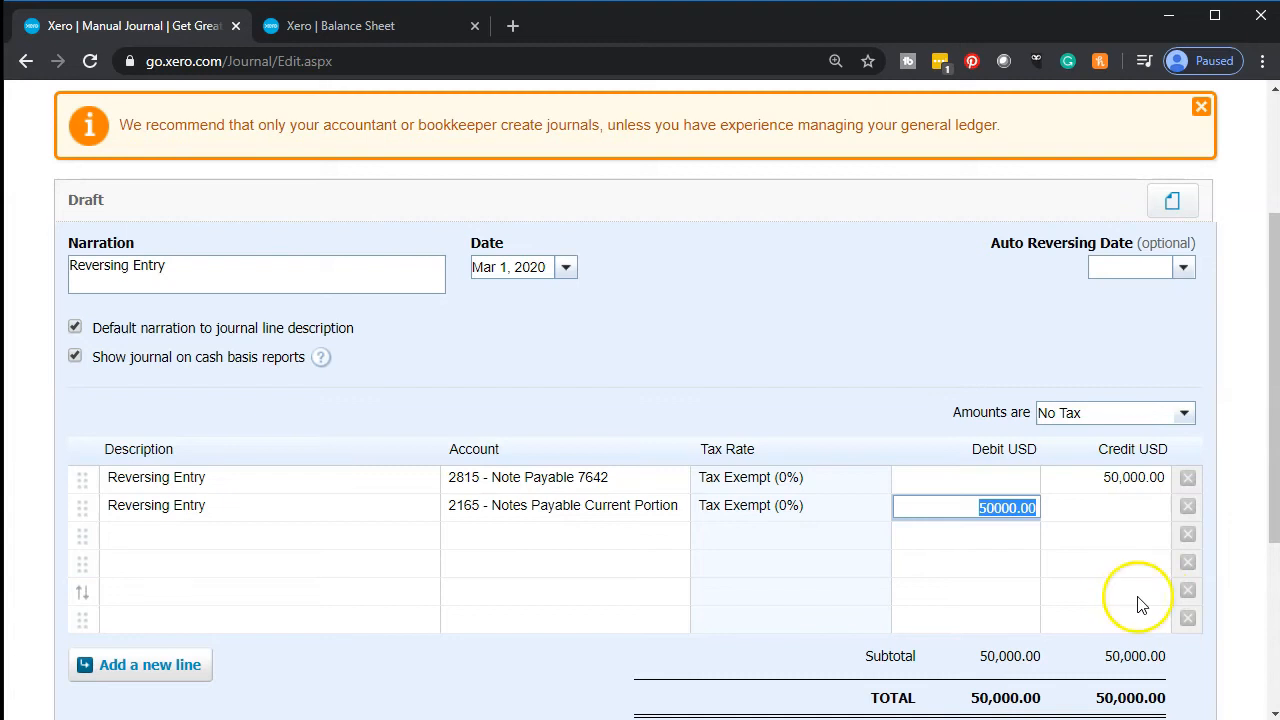
# Compare the journal with the adjusting entries in the Word document and post it.
pyautogui.moveTo(1279, 50); pyautogui.dragTo(918, 41)
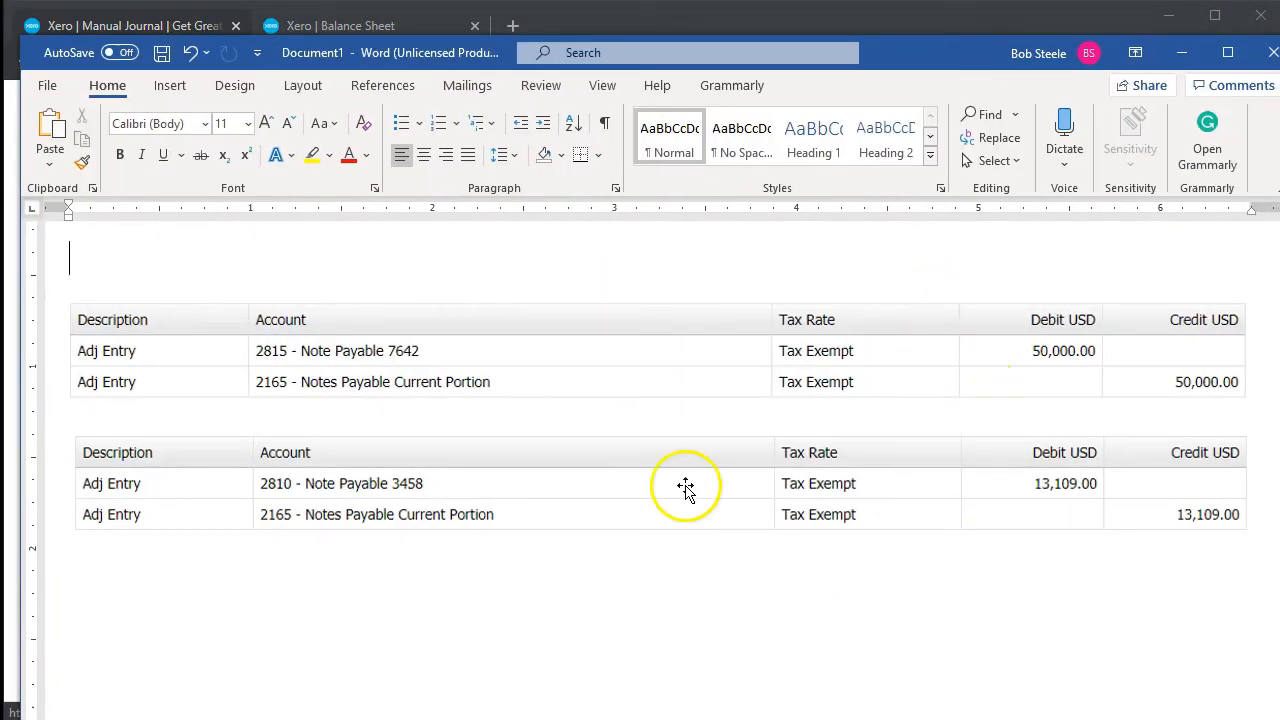
pyautogui.moveTo(903, 55); pyautogui.dragTo(1279, 55)
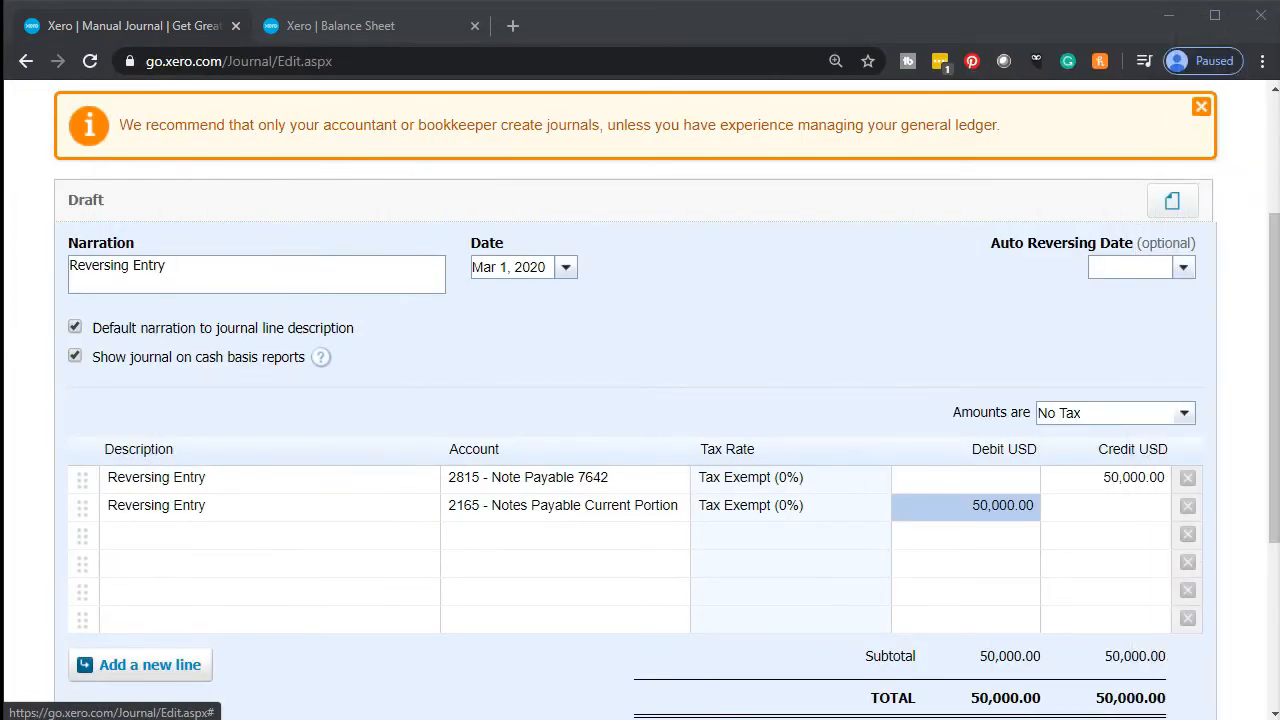
pyautogui.scroll(-1, 703, 508)
pyautogui.scroll(-2, 703, 508)
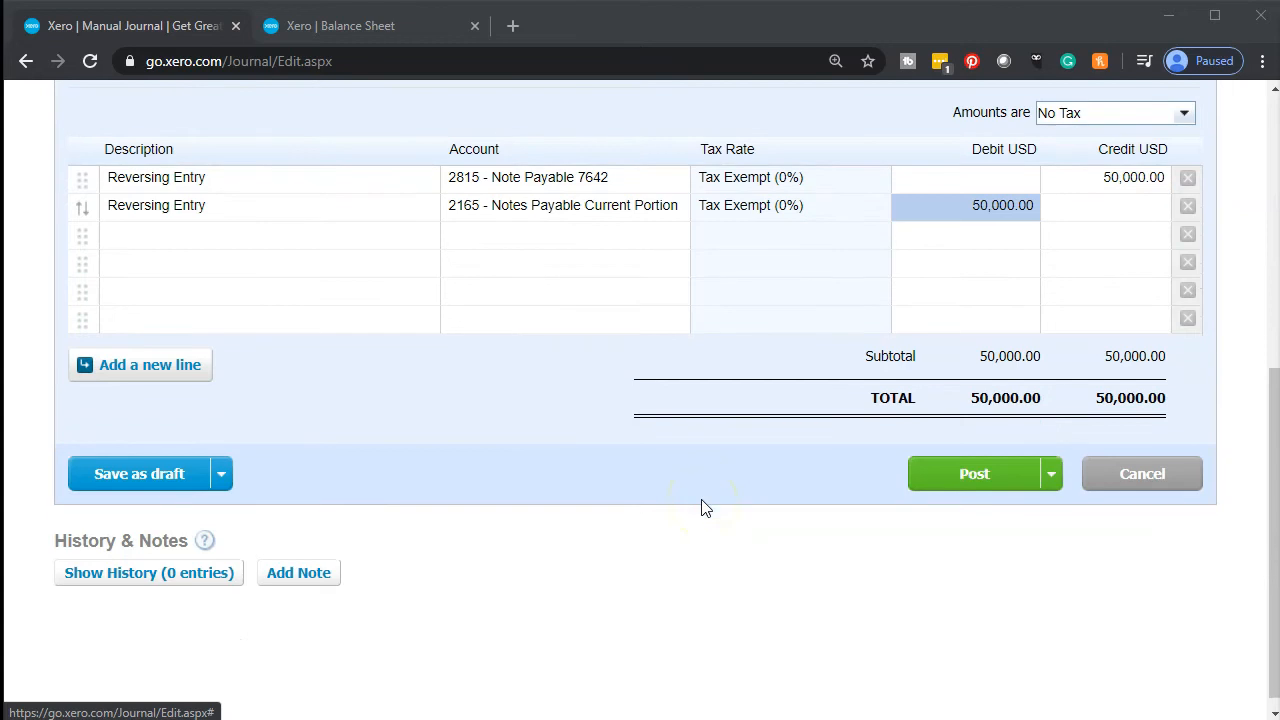
pyautogui.click(955, 486)
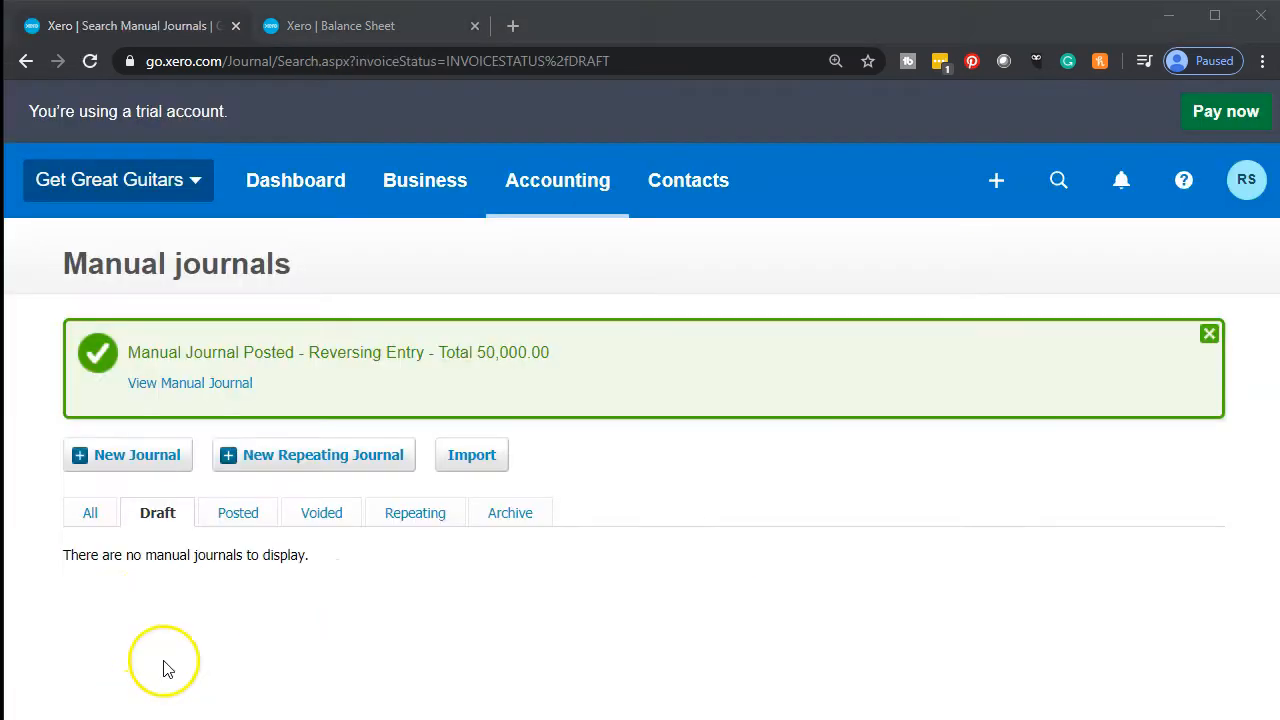
# Create a new manual journal with the narration "Reversing Entry" dated Mar 1, 2020.
pyautogui.click(98, 458)
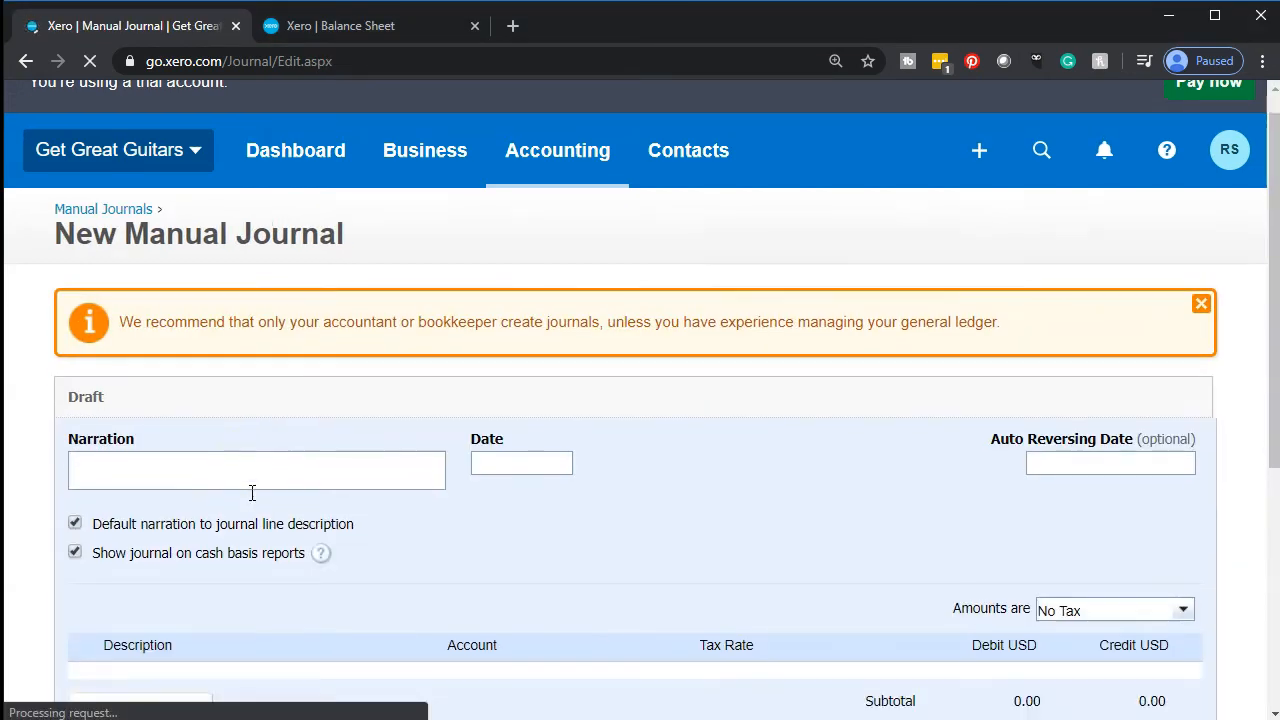
pyautogui.click(149, 395)
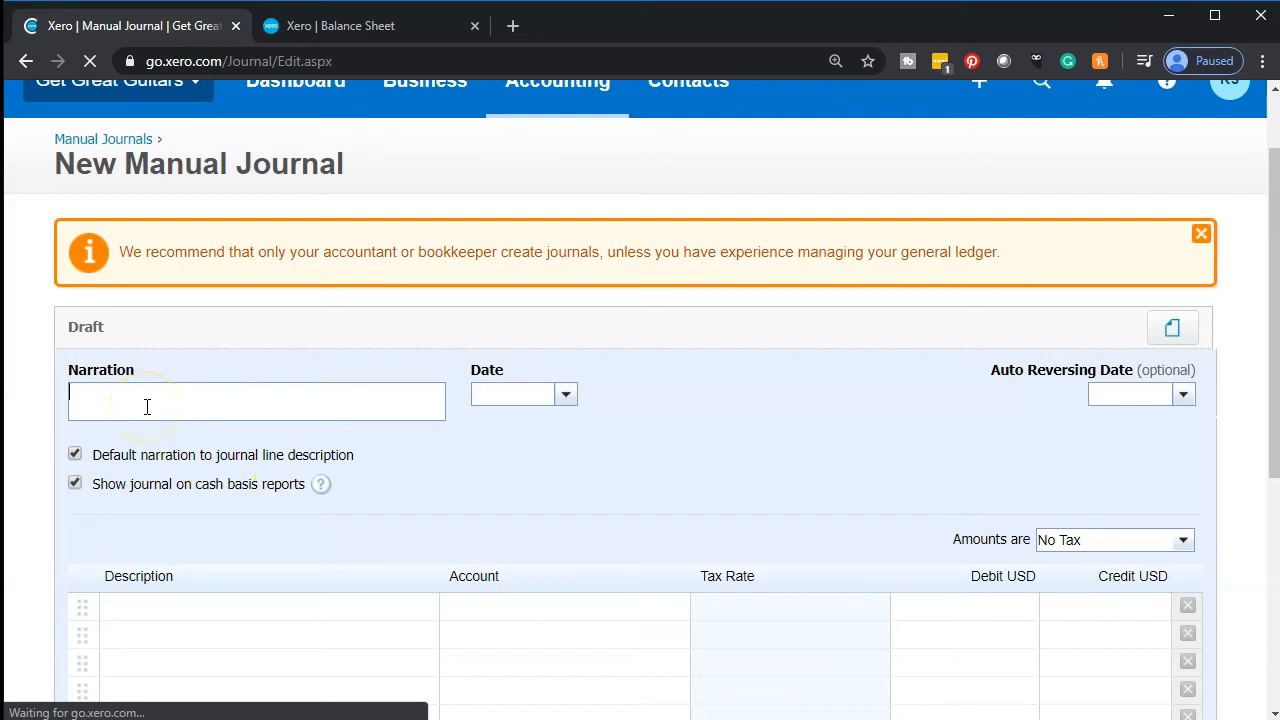
pyautogui.write('Rever')
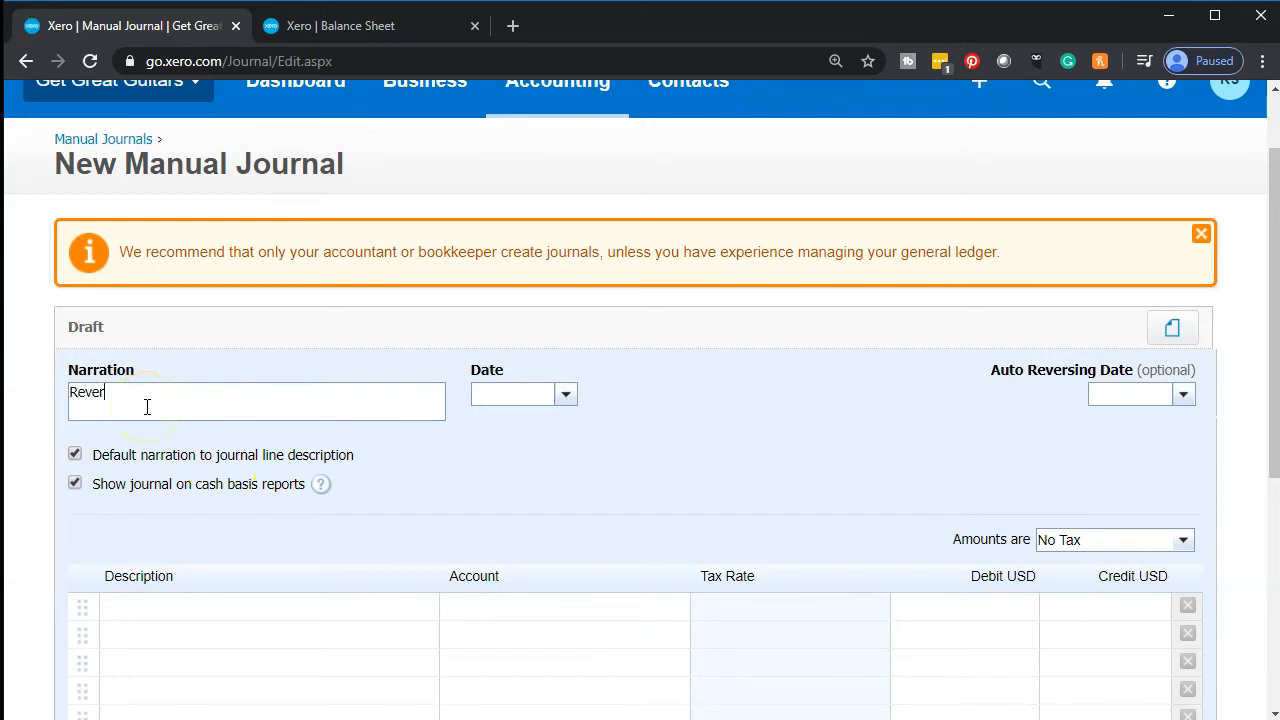
pyautogui.write('sing Entry')
pyautogui.click(566, 395)
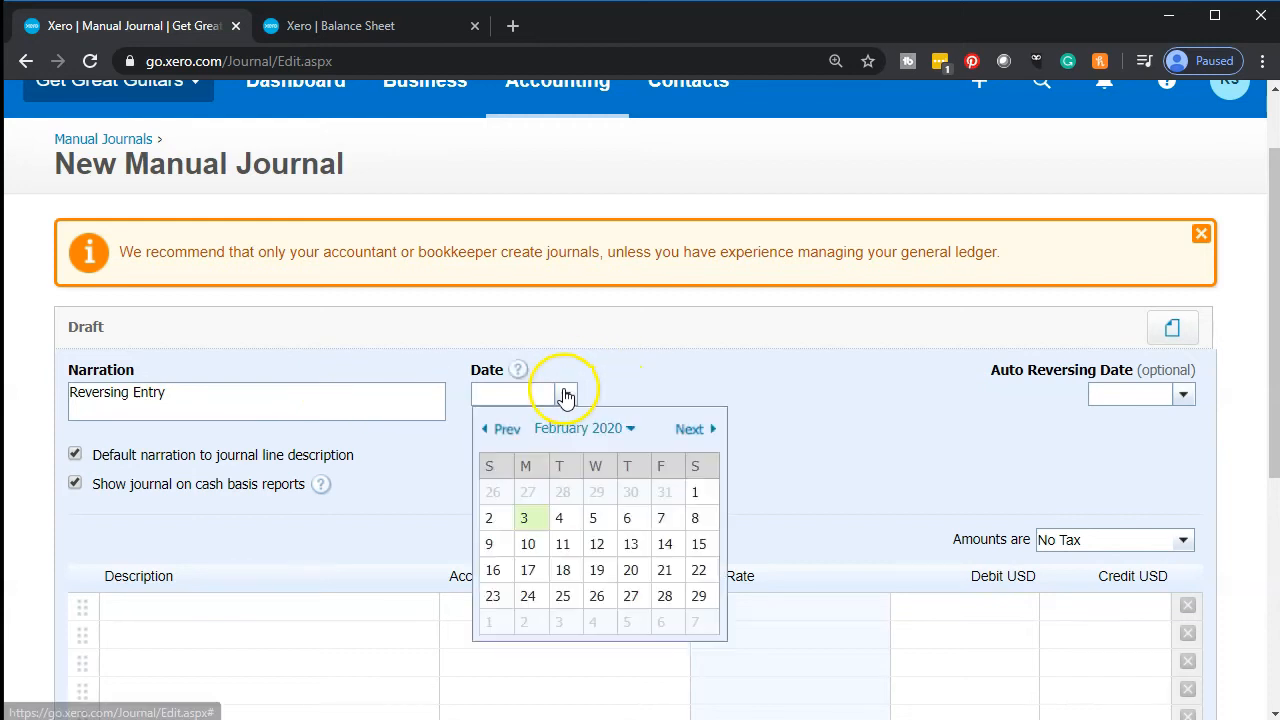
pyautogui.click(494, 623)
# Add the first "Reversing Entry" journal line with account 2810 - Note Payable 3458.
pyautogui.scroll(-2, 494, 629)
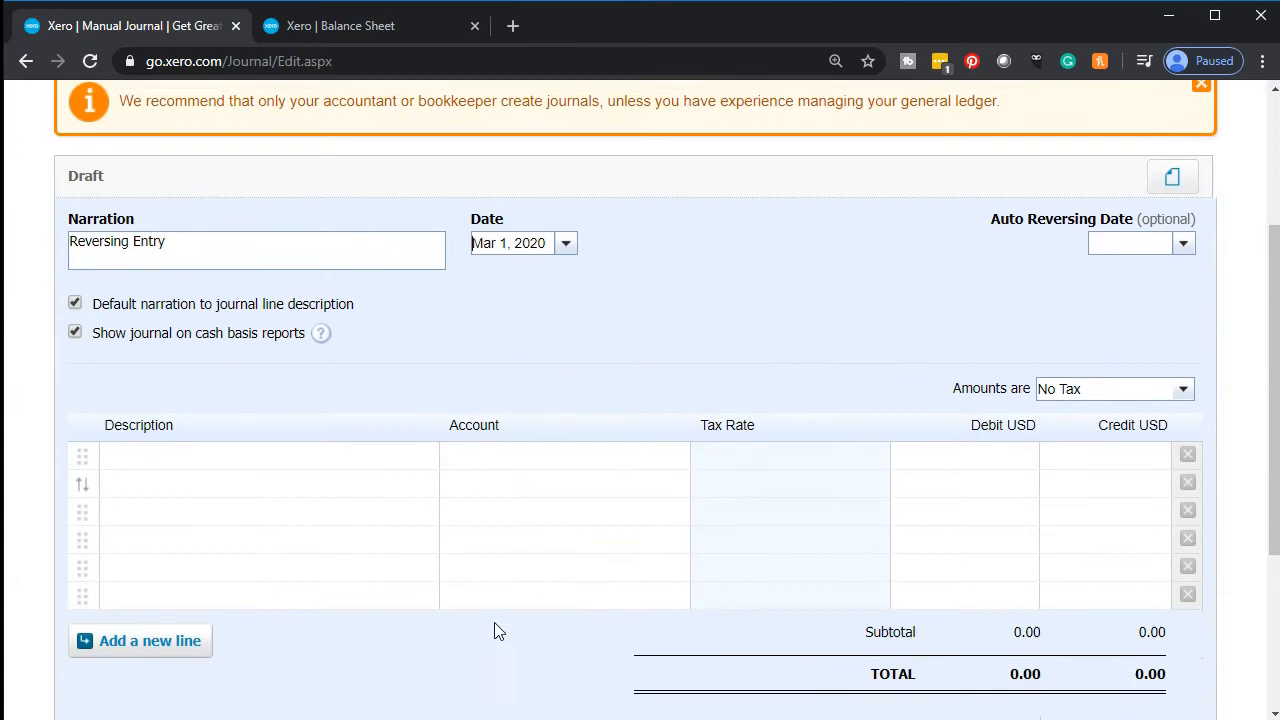
pyautogui.click(215, 405)
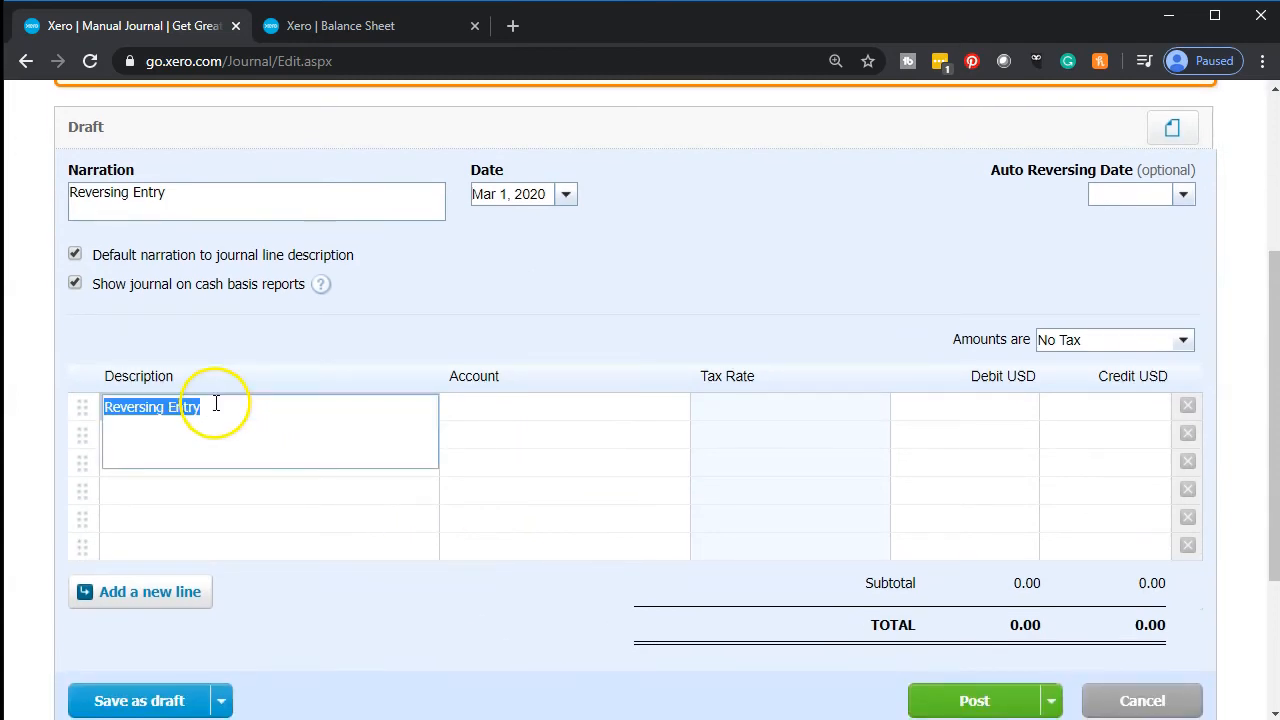
pyautogui.press('Tab')
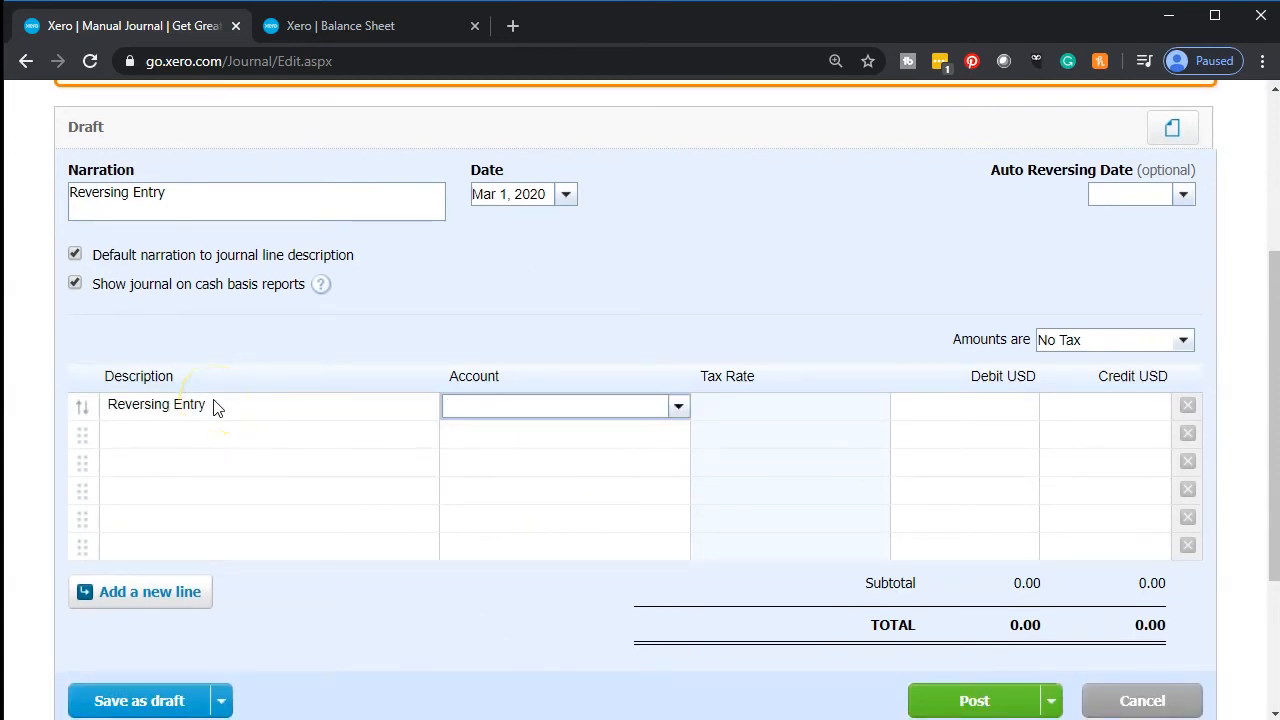
pyautogui.write('Notes paya')
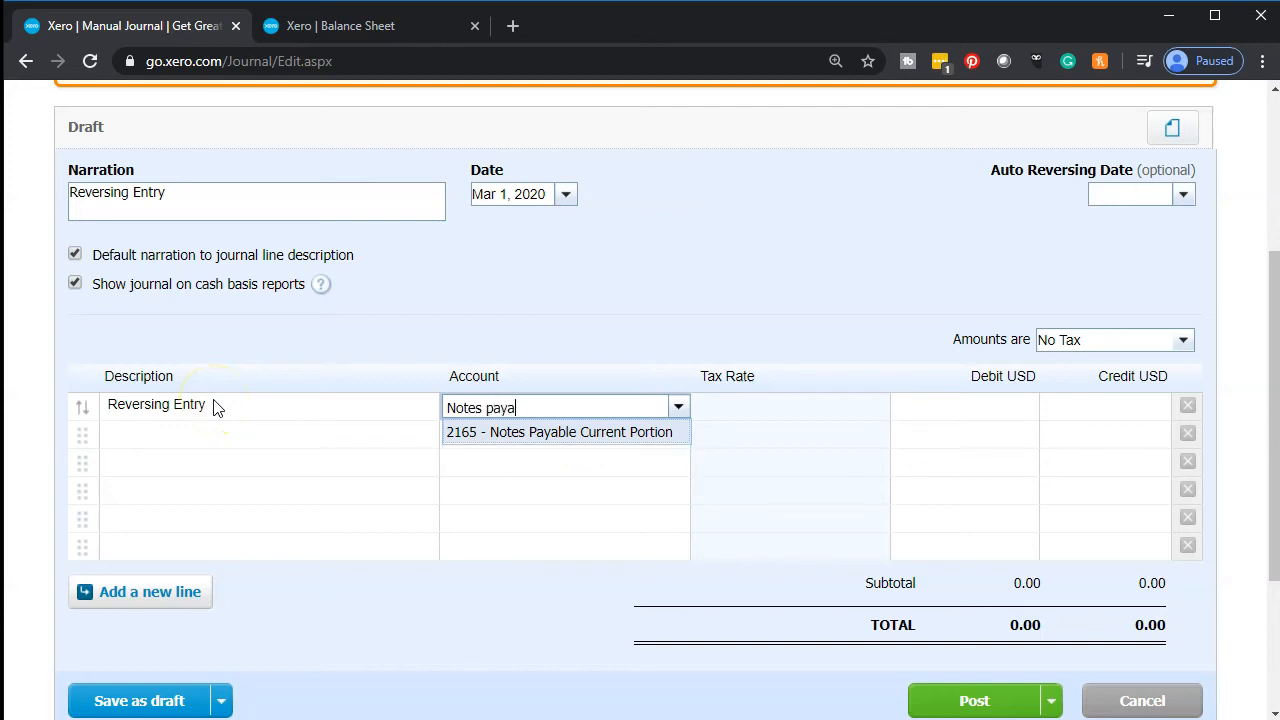
pyautogui.write('b')
pyautogui.press('BackSpace')
pyautogui.press('BackSpace')
pyautogui.press('BackSpace')
pyautogui.press('BackSpace')
pyautogui.press('BackSpace')
pyautogui.press('BackSpace')
pyautogui.press('BackSpace')
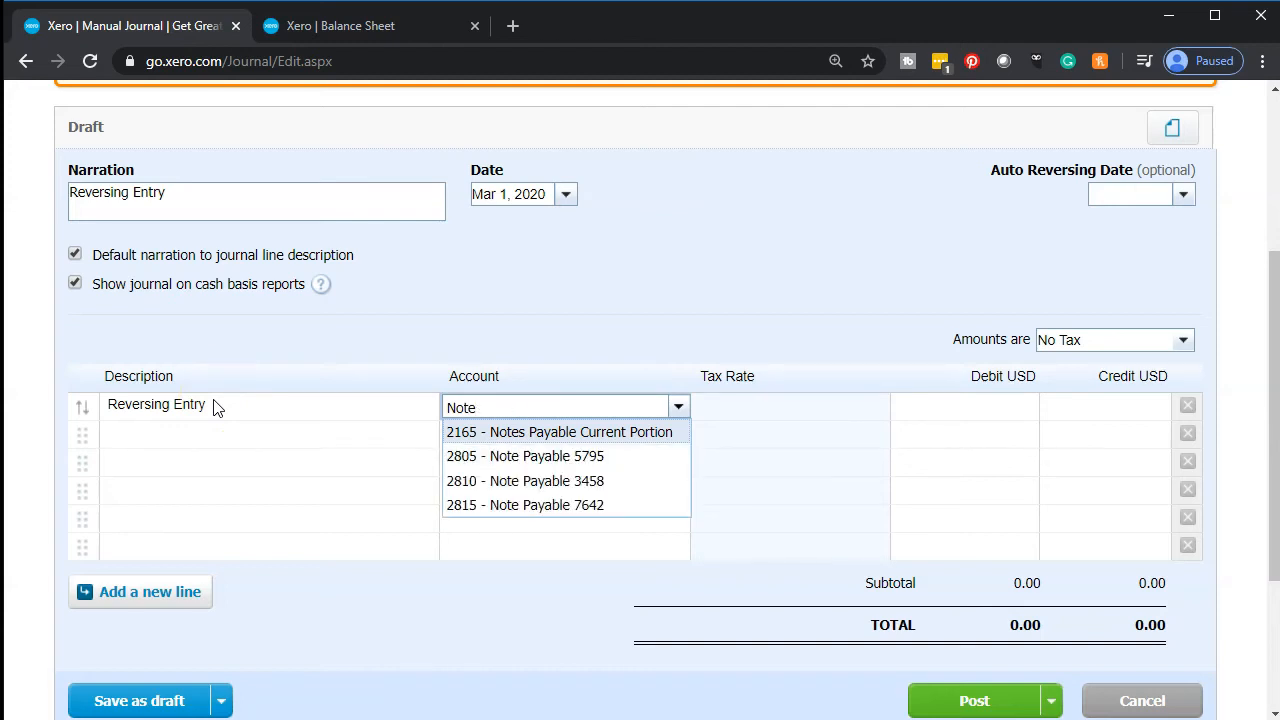
pyautogui.press('Down')
pyautogui.press('Down')
pyautogui.press('Tab')
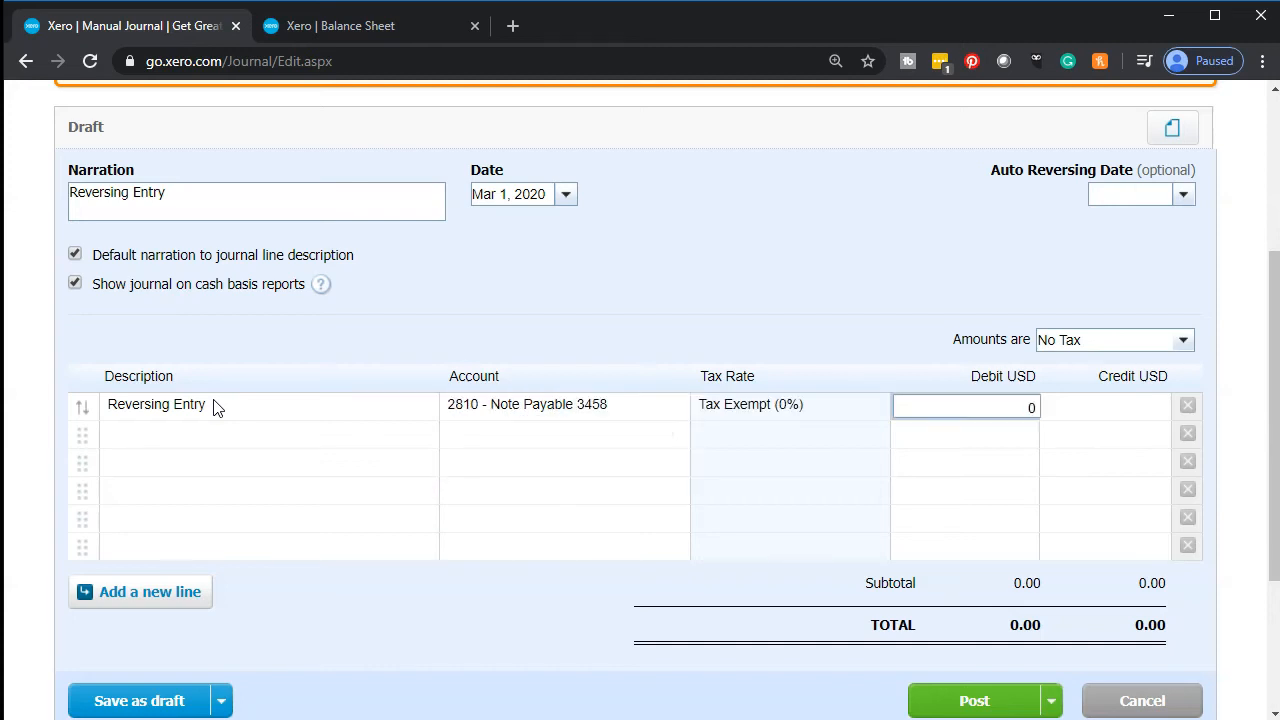
# Enter a 13,109.00 credit on the Note Payable 3458 line.
pyautogui.press('Tab')
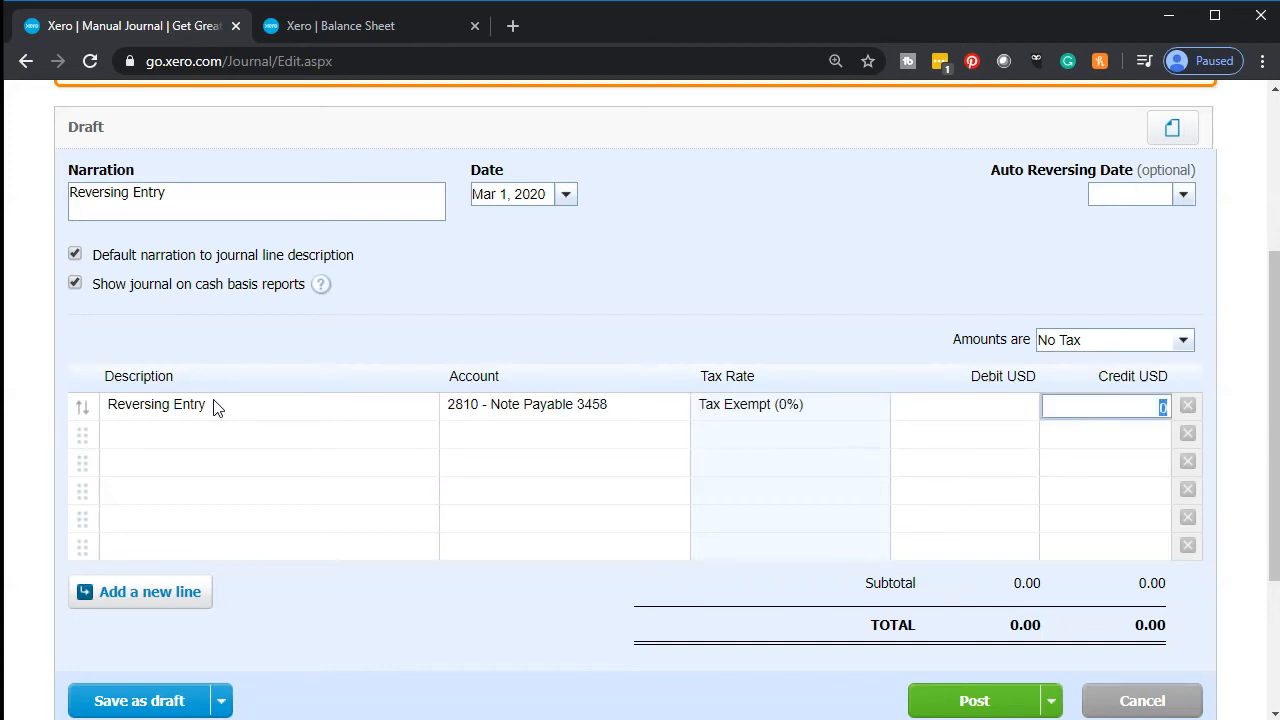
pyautogui.write('13109')
pyautogui.press('Tab')
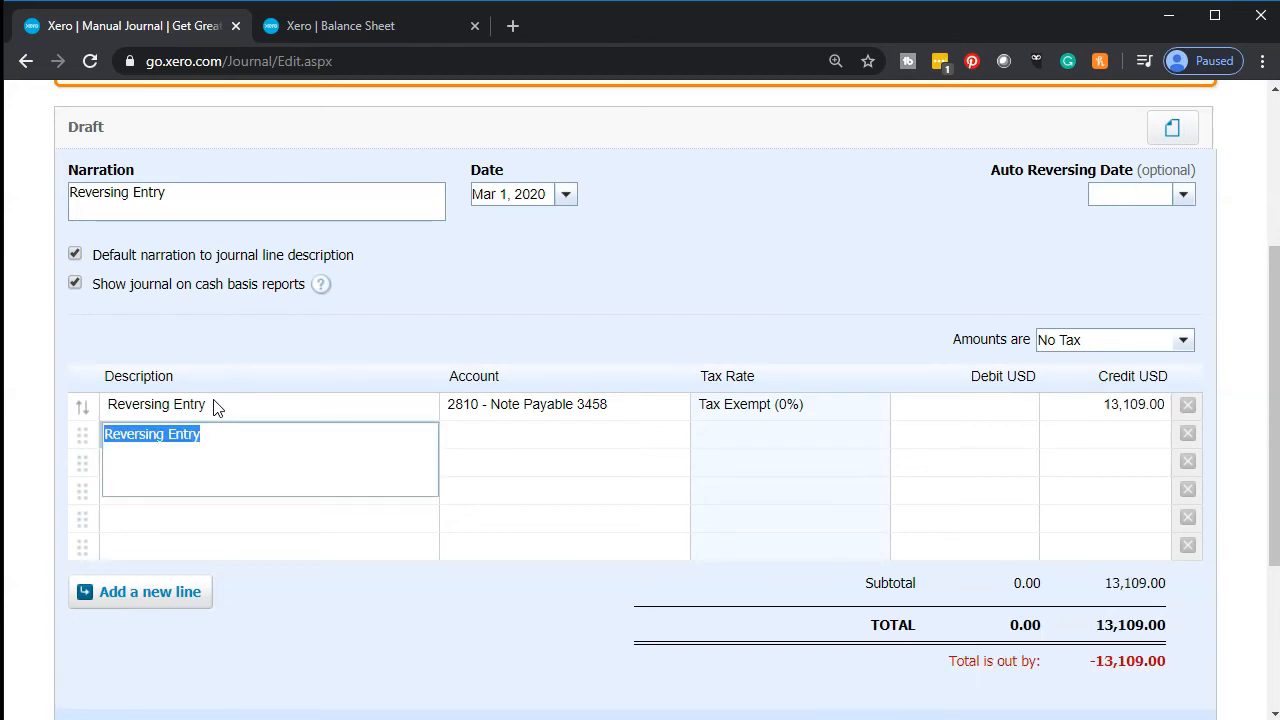
# Complete the second "Reversing Entry" line with account 2165 - Notes Payable Current Portion and a 13,109.00 debit, and post the journal.
pyautogui.press('Tab')
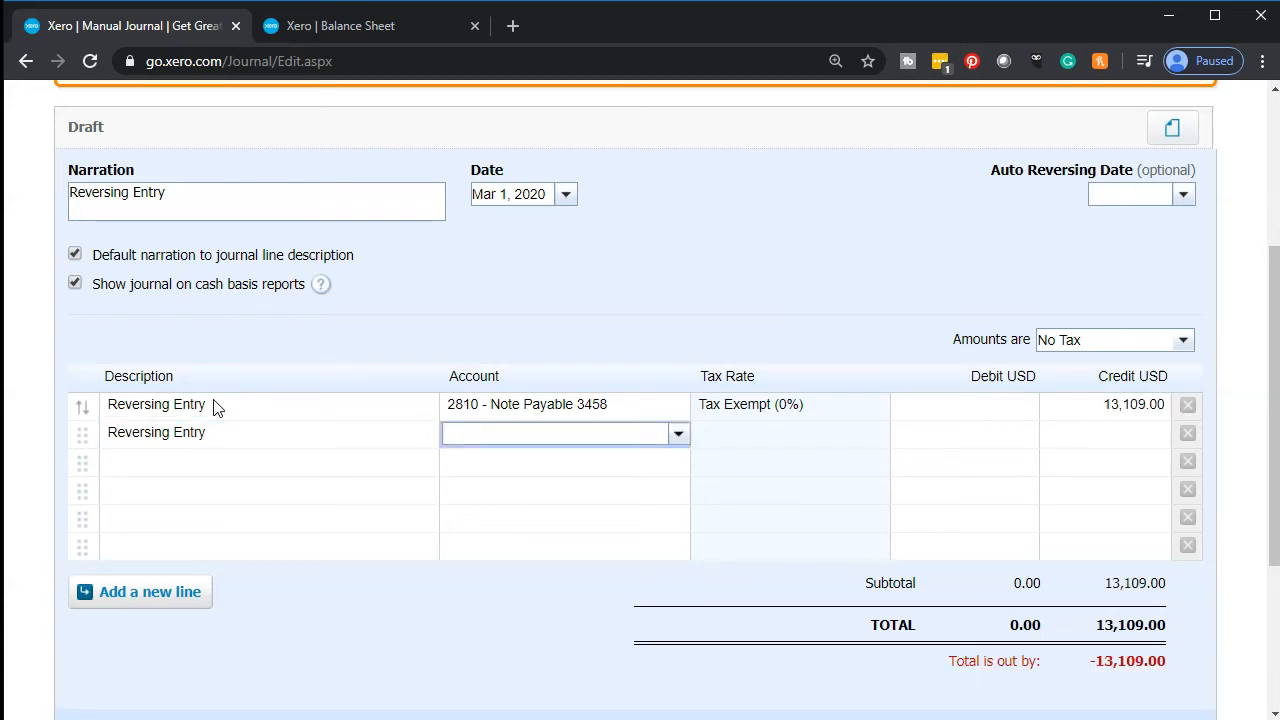
pyautogui.write('No')
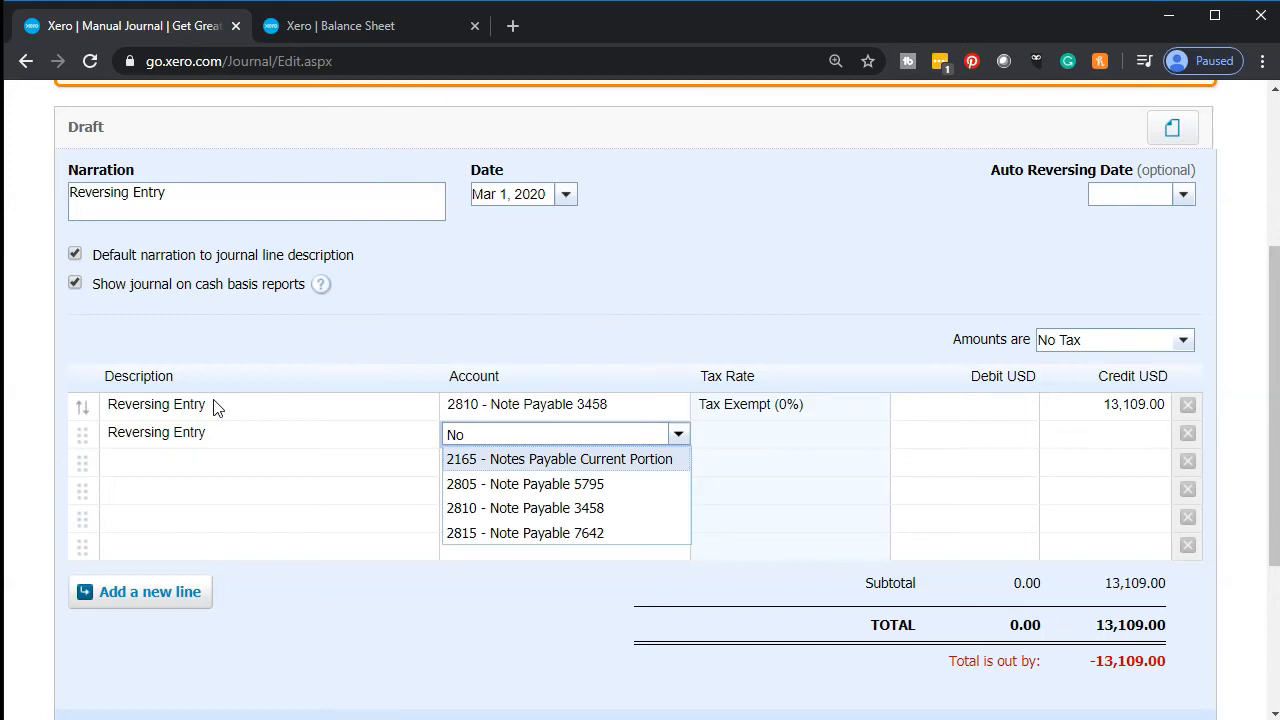
pyautogui.press('Tab')
pyautogui.press('Tab')
pyautogui.press('Tab')
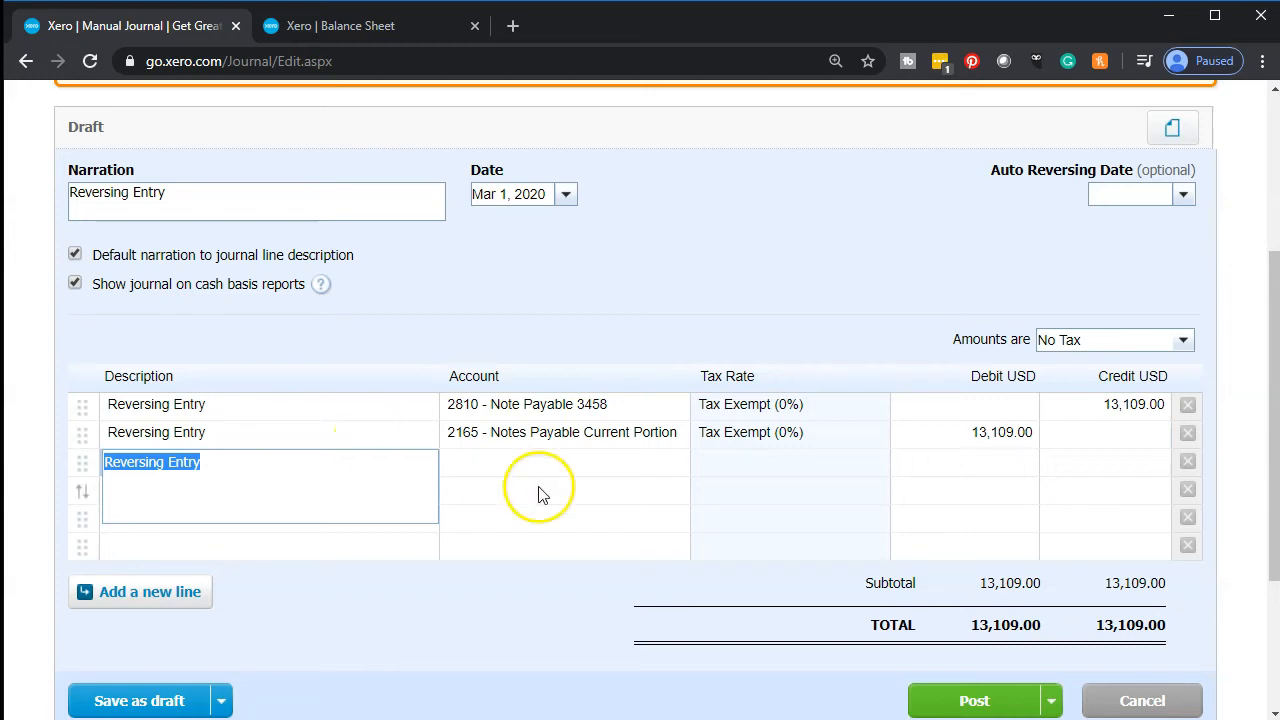
pyautogui.click(970, 703)
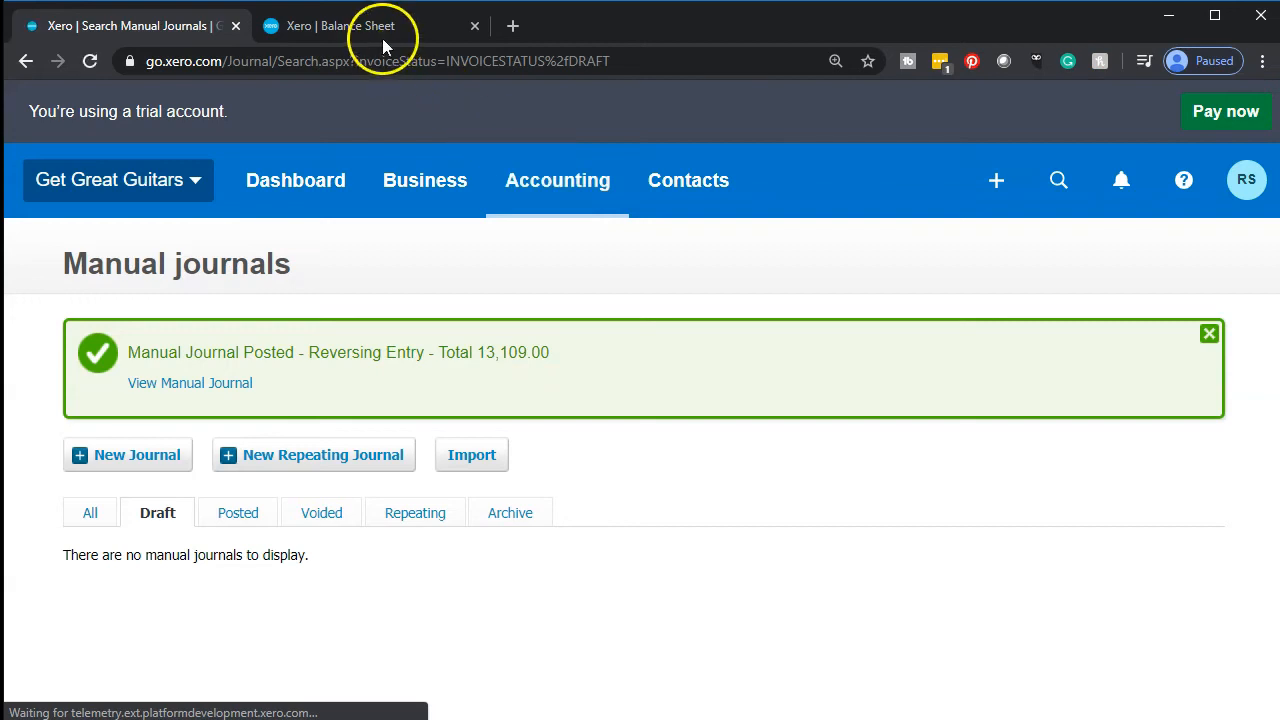
# Refresh the balance sheet as of Feb 29, 2020 and examine the notes payable balances under current and long term liabilities.
pyautogui.click(380, 29)
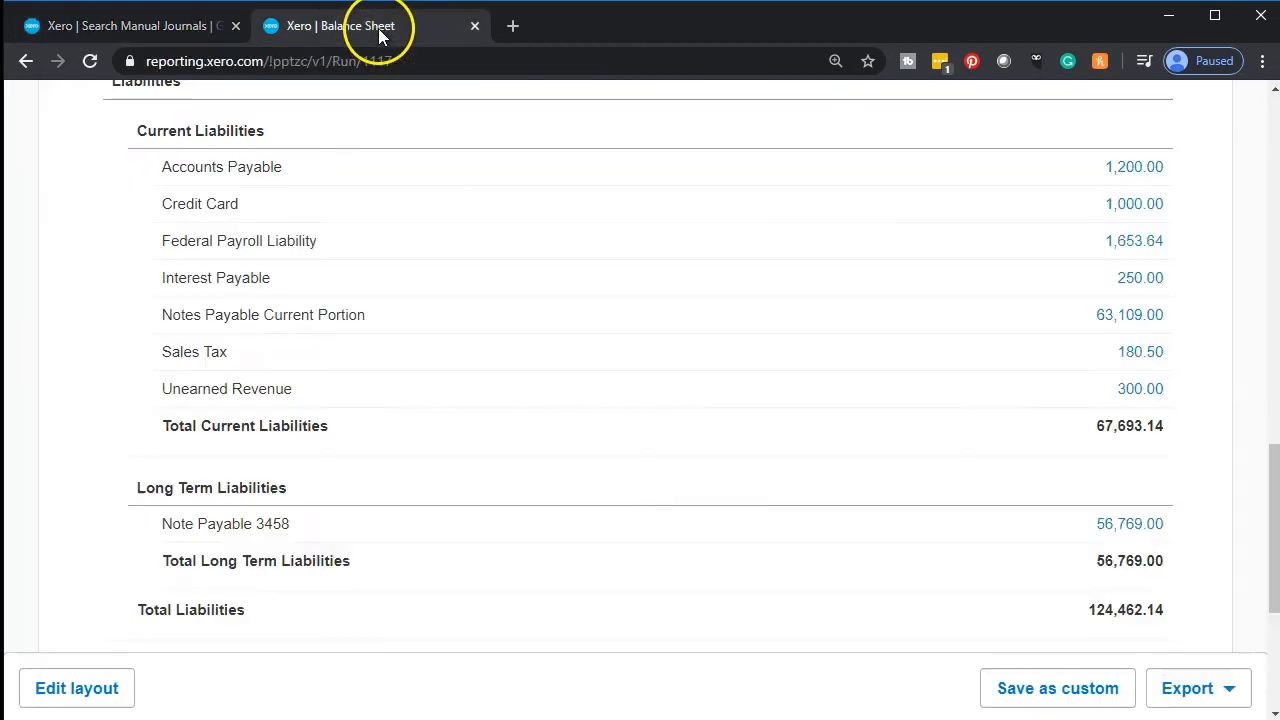
pyautogui.scroll(5, 476, 372)
pyautogui.scroll(10, 476, 372)
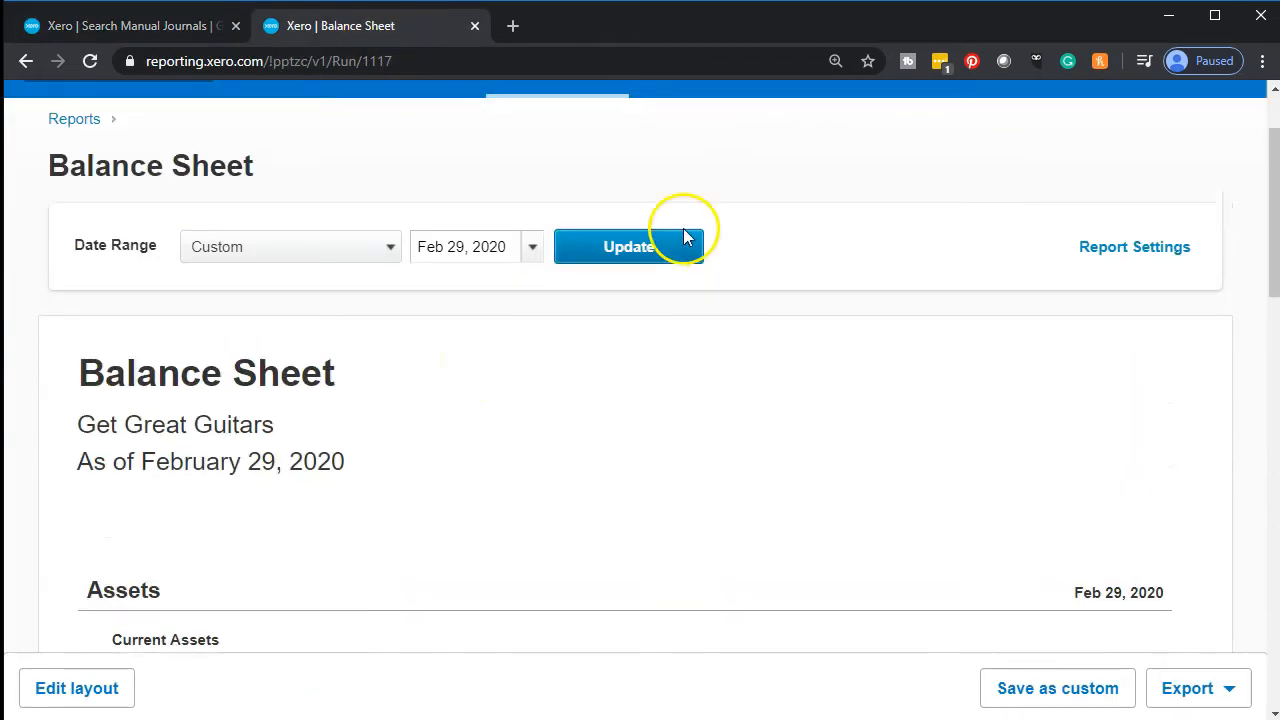
pyautogui.click(688, 260)
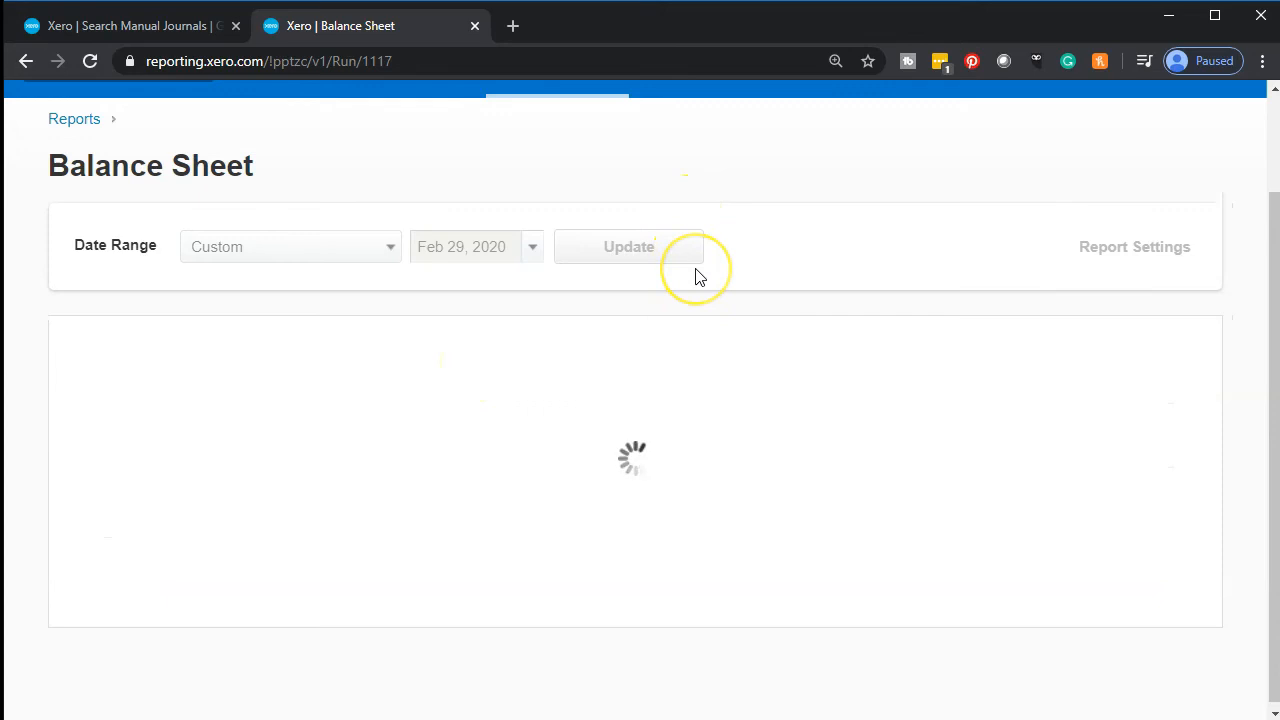
pyautogui.scroll(-7, 803, 453)
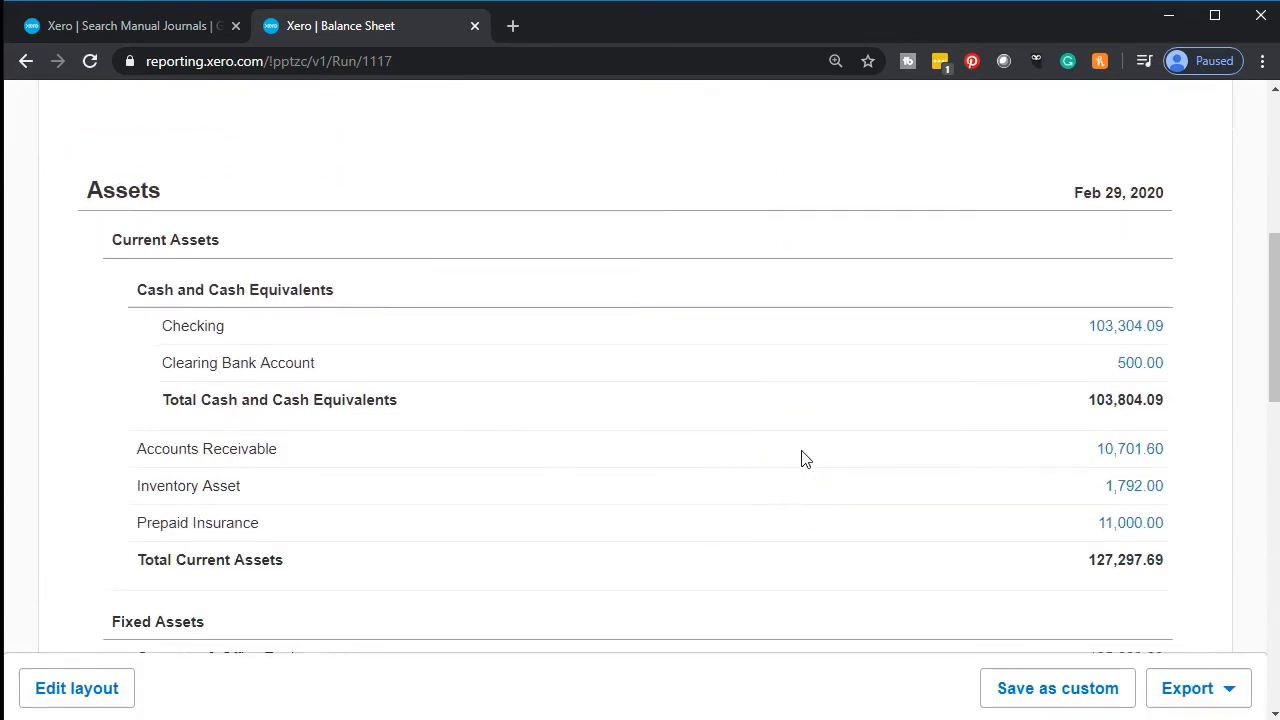
pyautogui.scroll(-3, 805, 458)
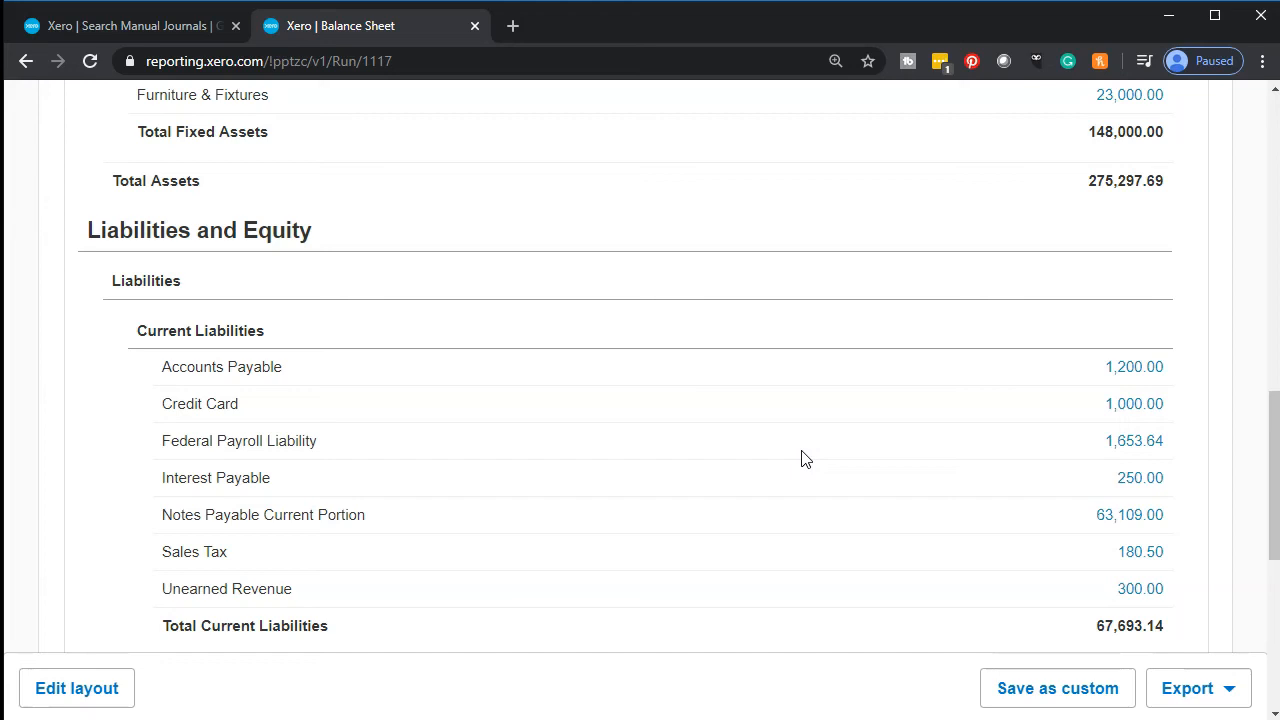
pyautogui.scroll(-4, 1066, 529)
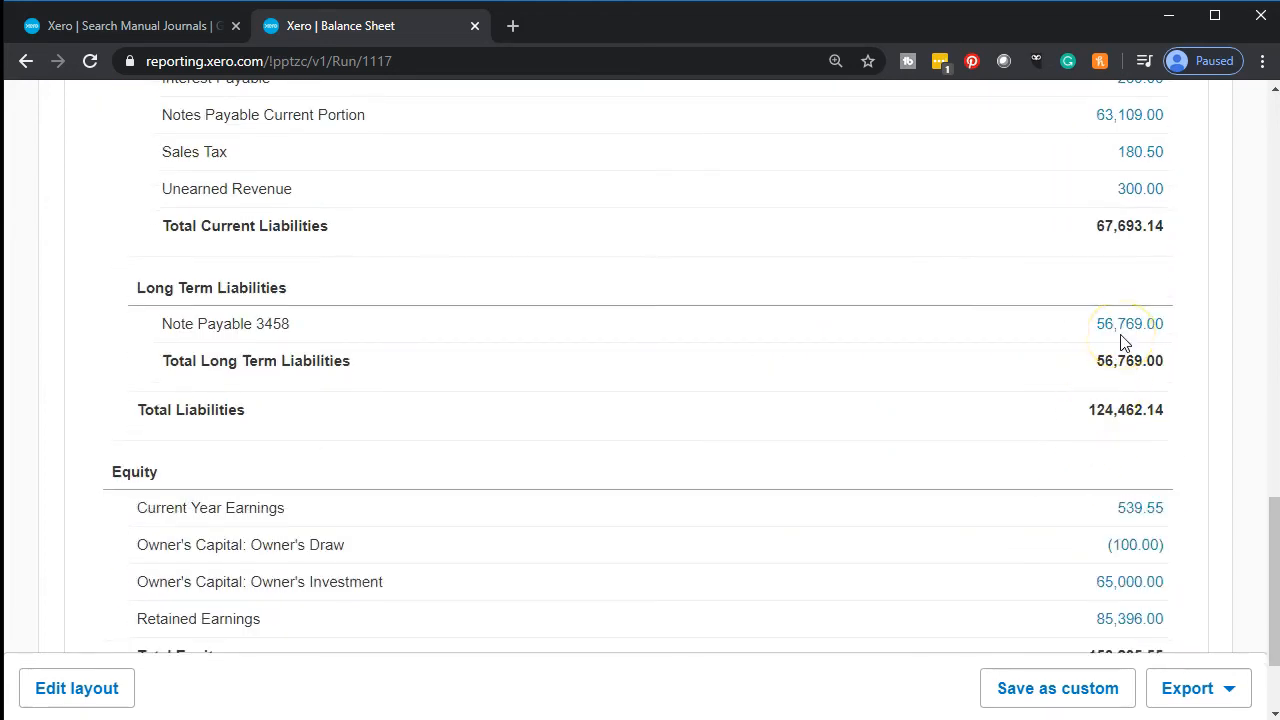
# Rerun the balance sheet as of Mar 1, 2020 and examine its current and long term liabilities.
pyautogui.scroll(1, 1122, 342)
pyautogui.scroll(14, 1127, 227)
pyautogui.click(532, 347)
pyautogui.click(800, 389)
pyautogui.click(439, 471)
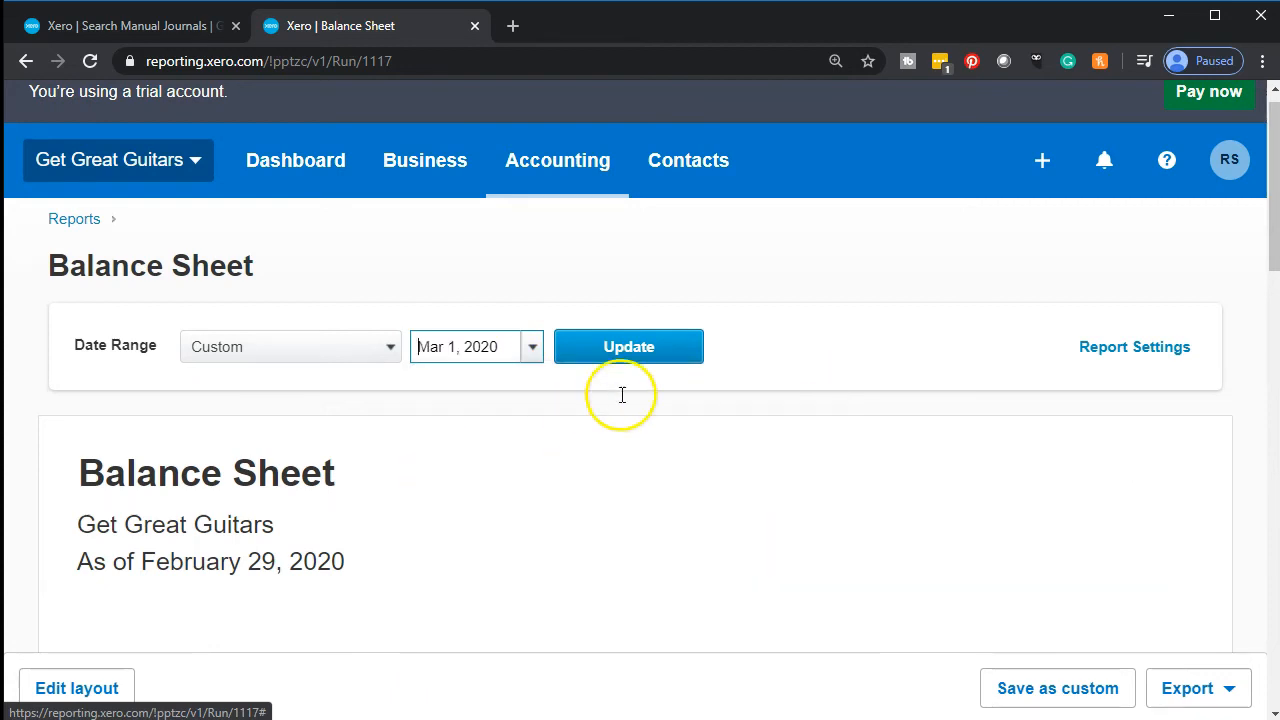
pyautogui.click(645, 349)
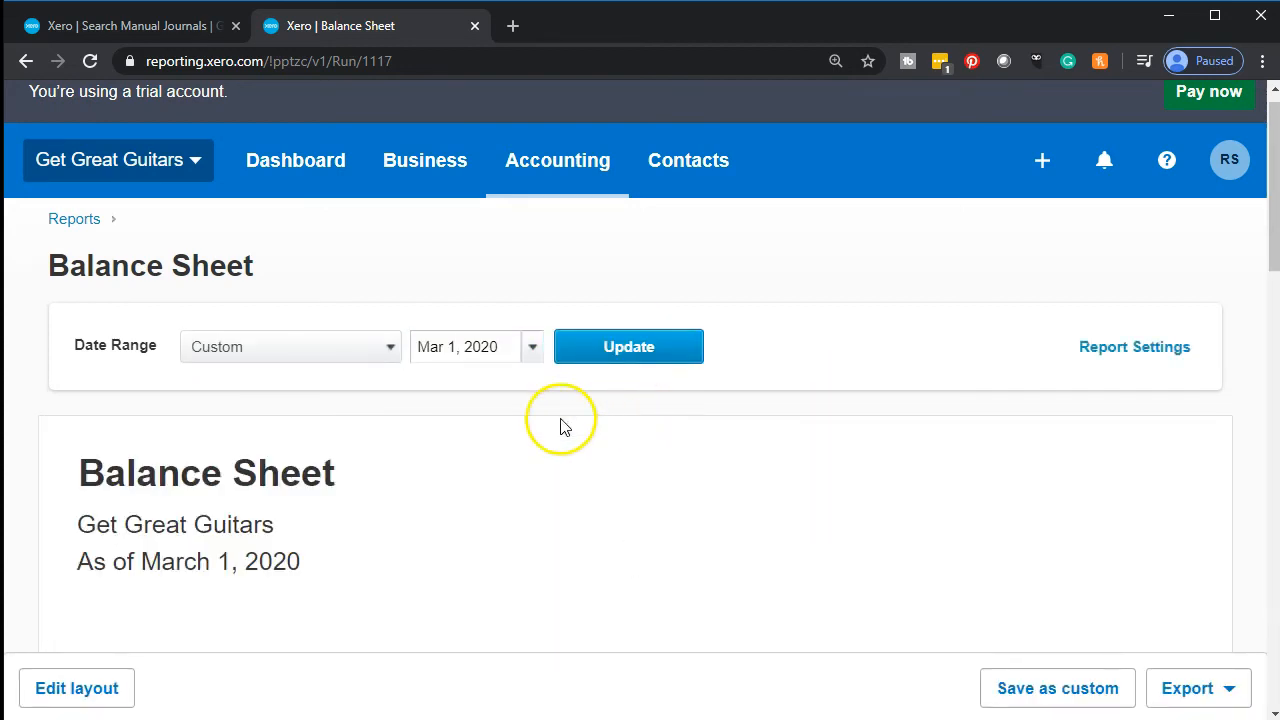
pyautogui.scroll(-4, 374, 434)
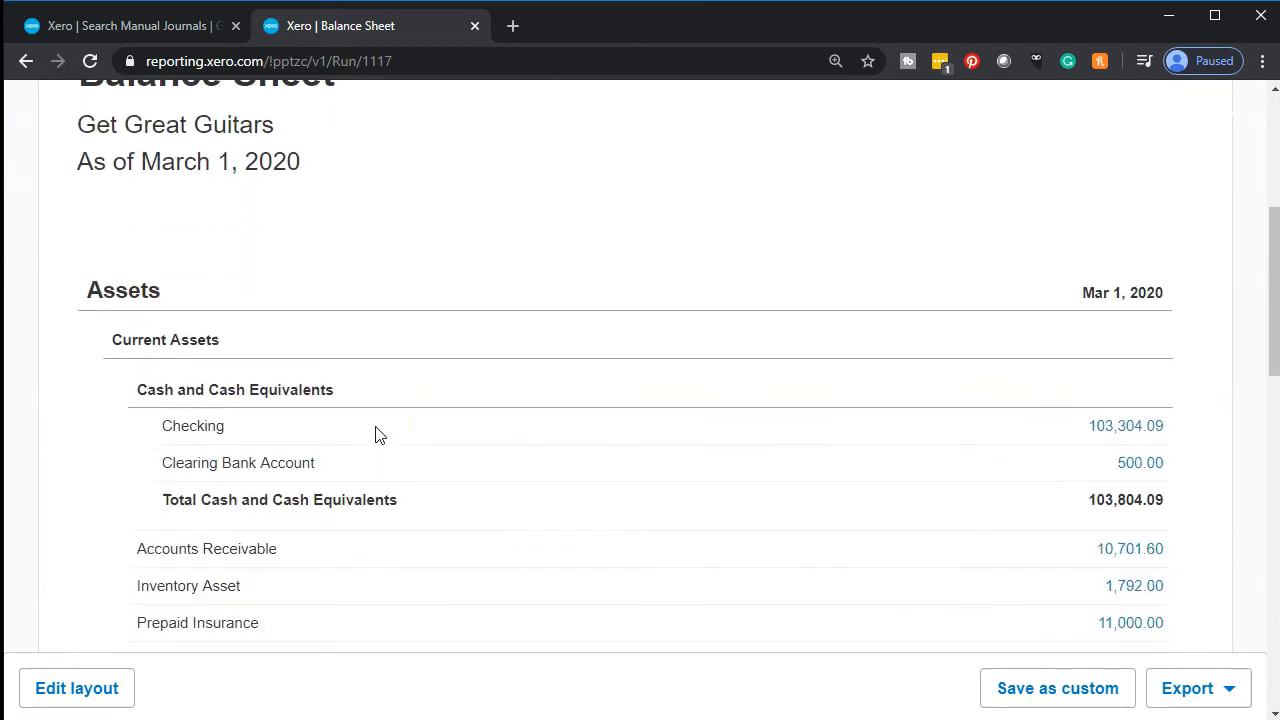
pyautogui.scroll(-5, 378, 434)
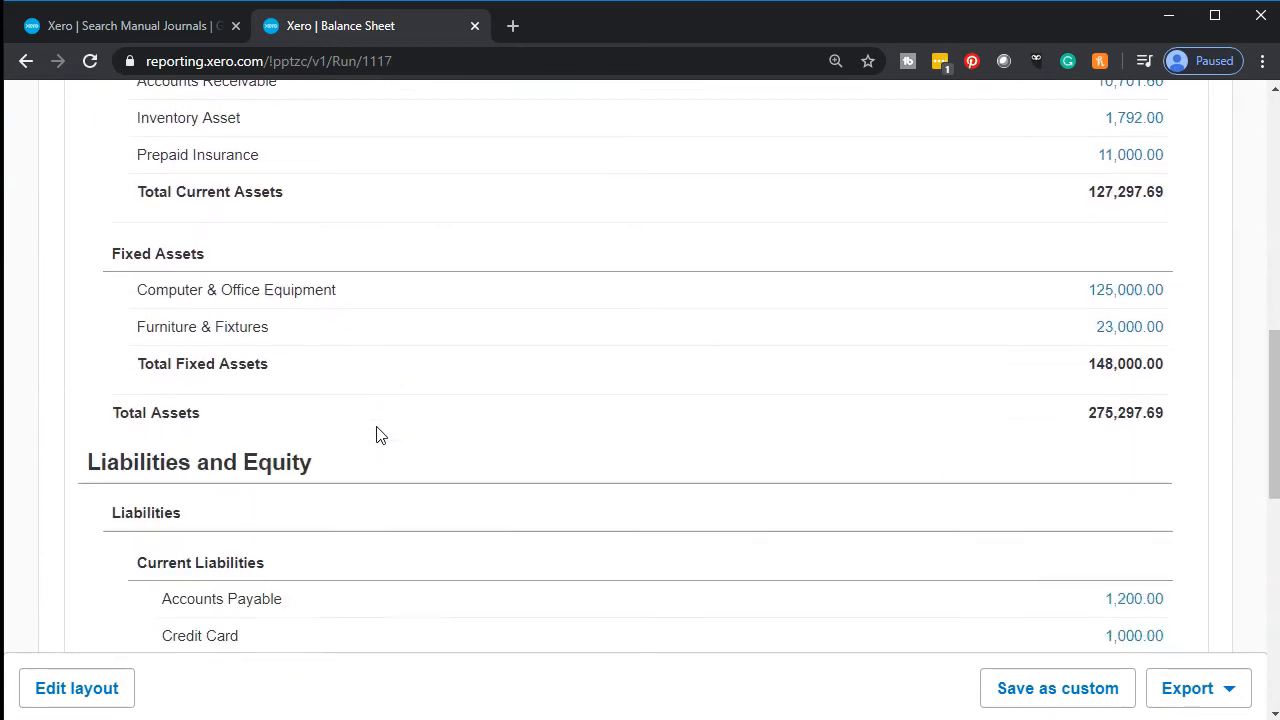
pyautogui.scroll(-3, 378, 434)
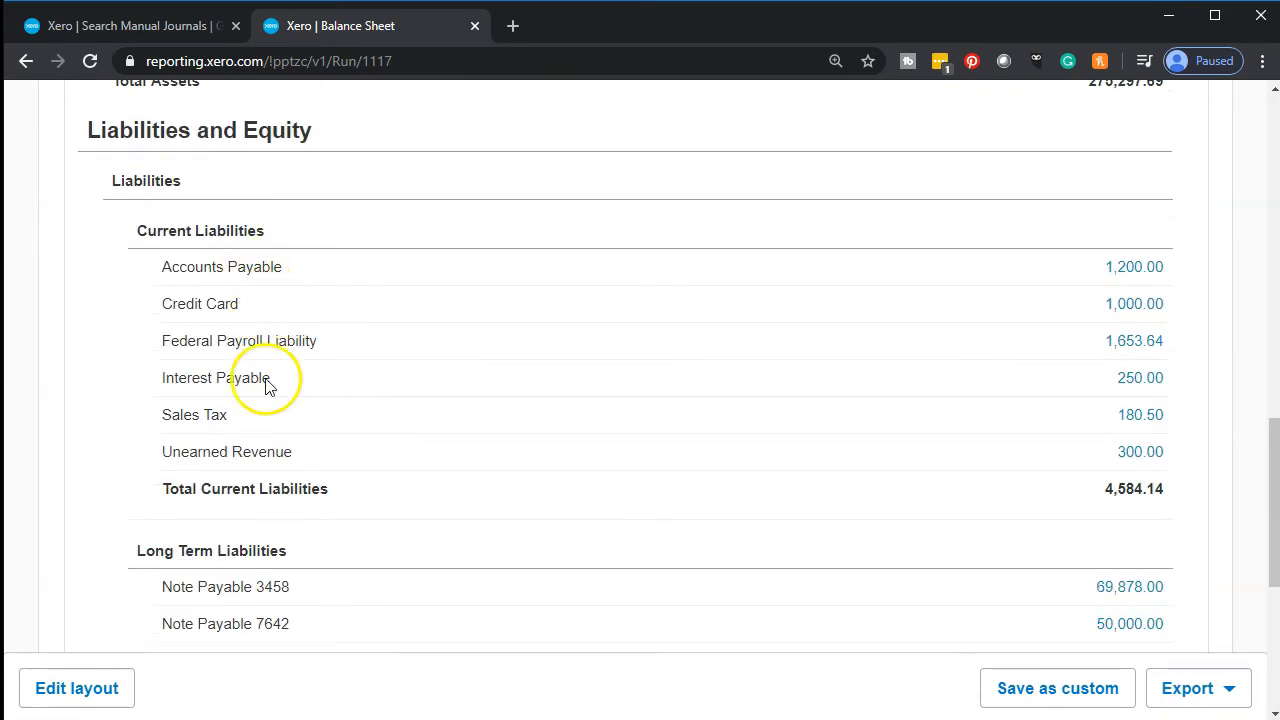
pyautogui.scroll(-1, 283, 440)
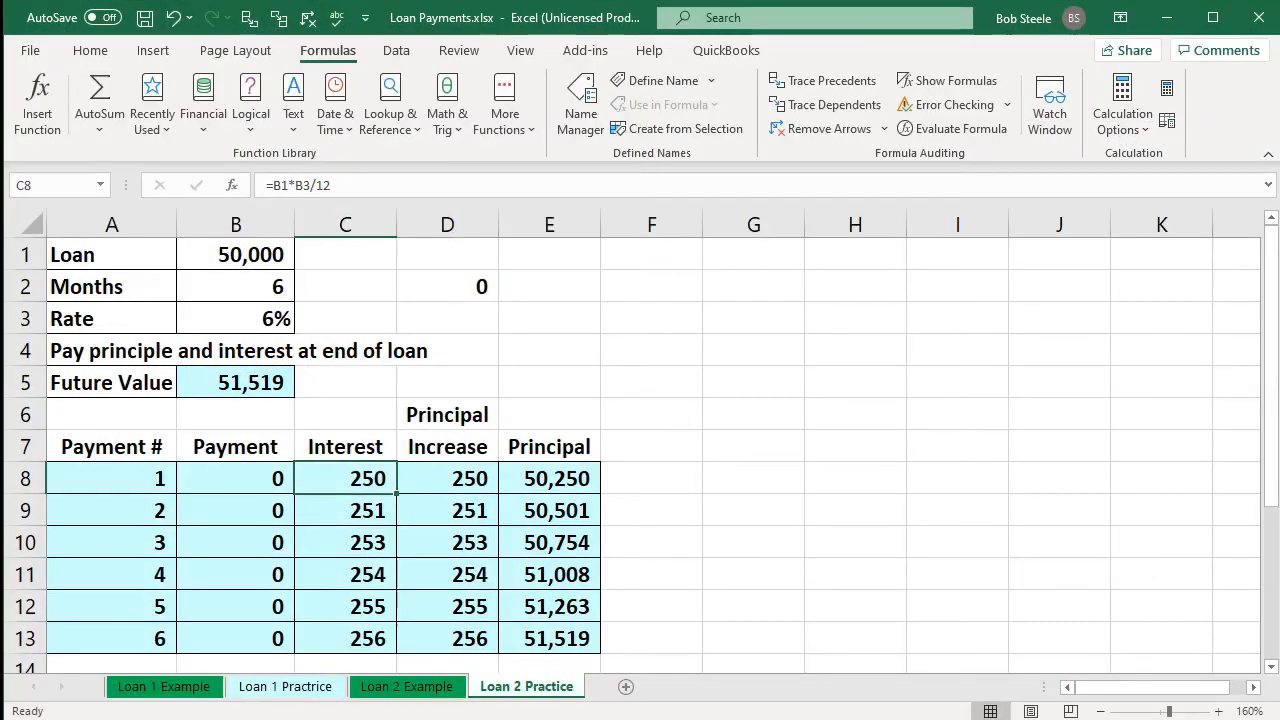
# In the Loan Payments.xlsx workbook in Excel, check the principal after payment 2 on the Loan 1 Practrice sheet, and return to the Xero balance sheet.
pyautogui.click(393, 684)
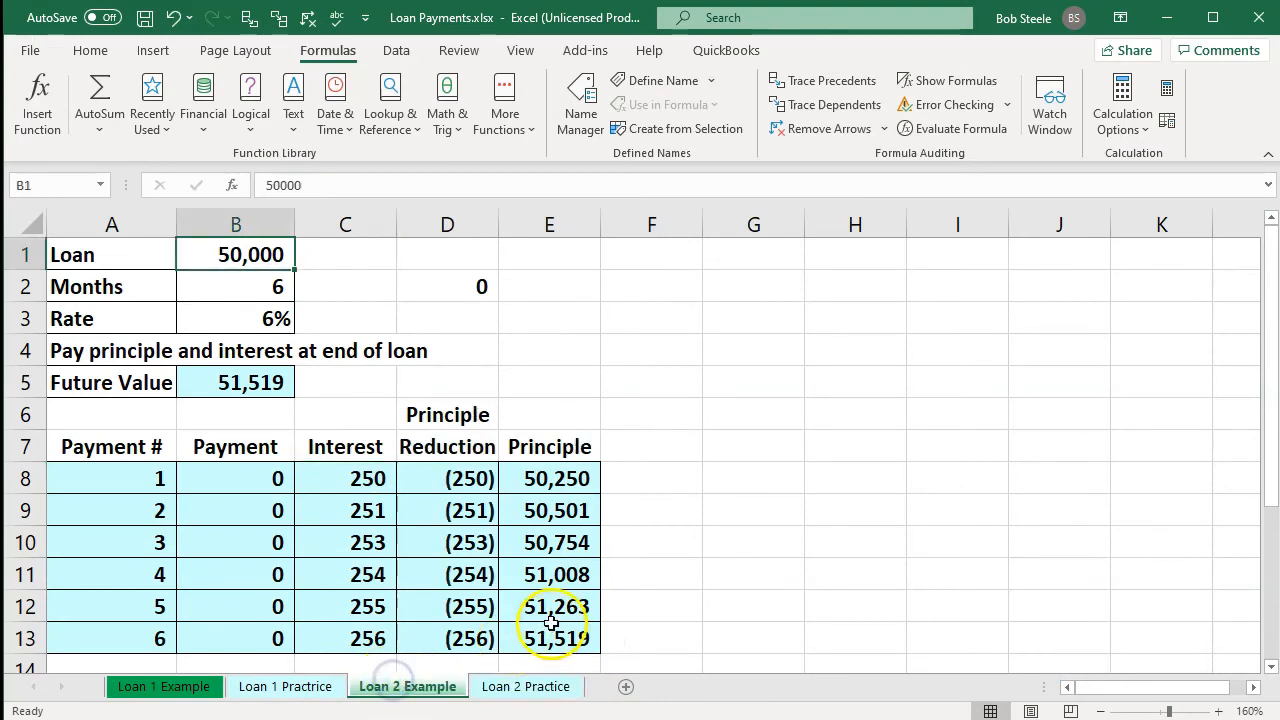
pyautogui.click(323, 687)
pyautogui.click(535, 548)
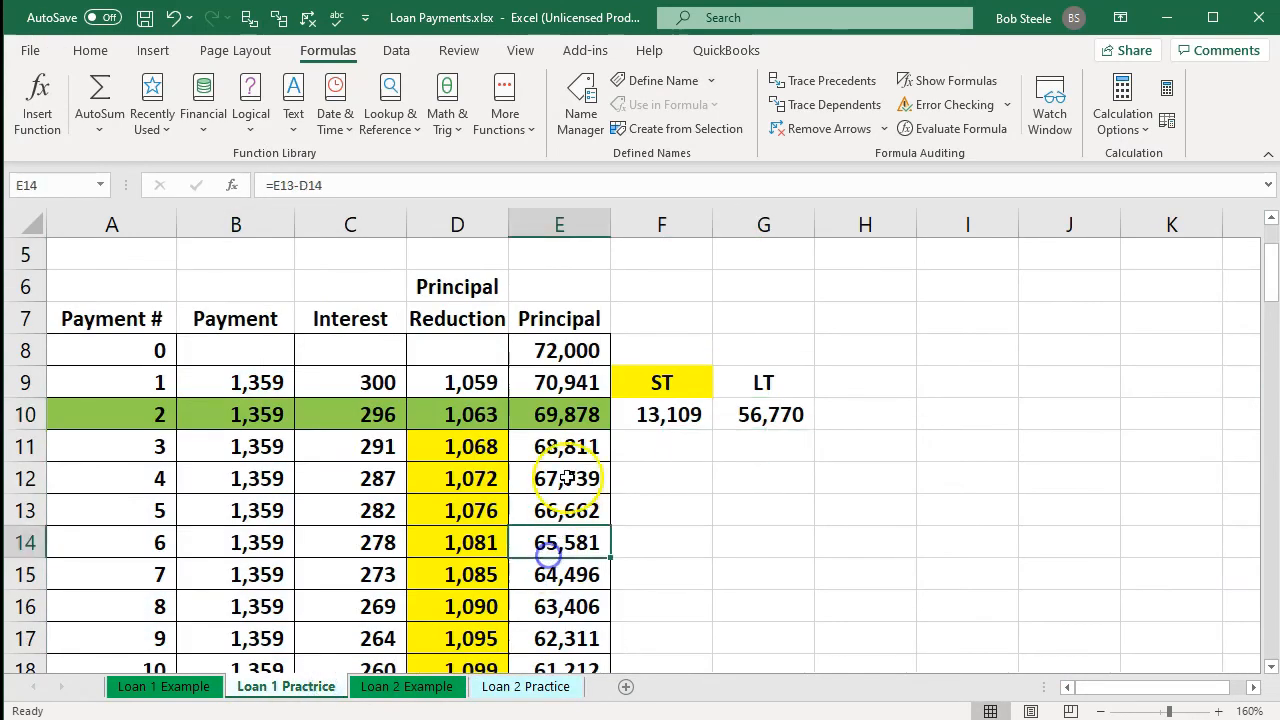
pyautogui.click(569, 420)
pyautogui.press('Down')
pyautogui.press('Up')
pyautogui.press('Down')
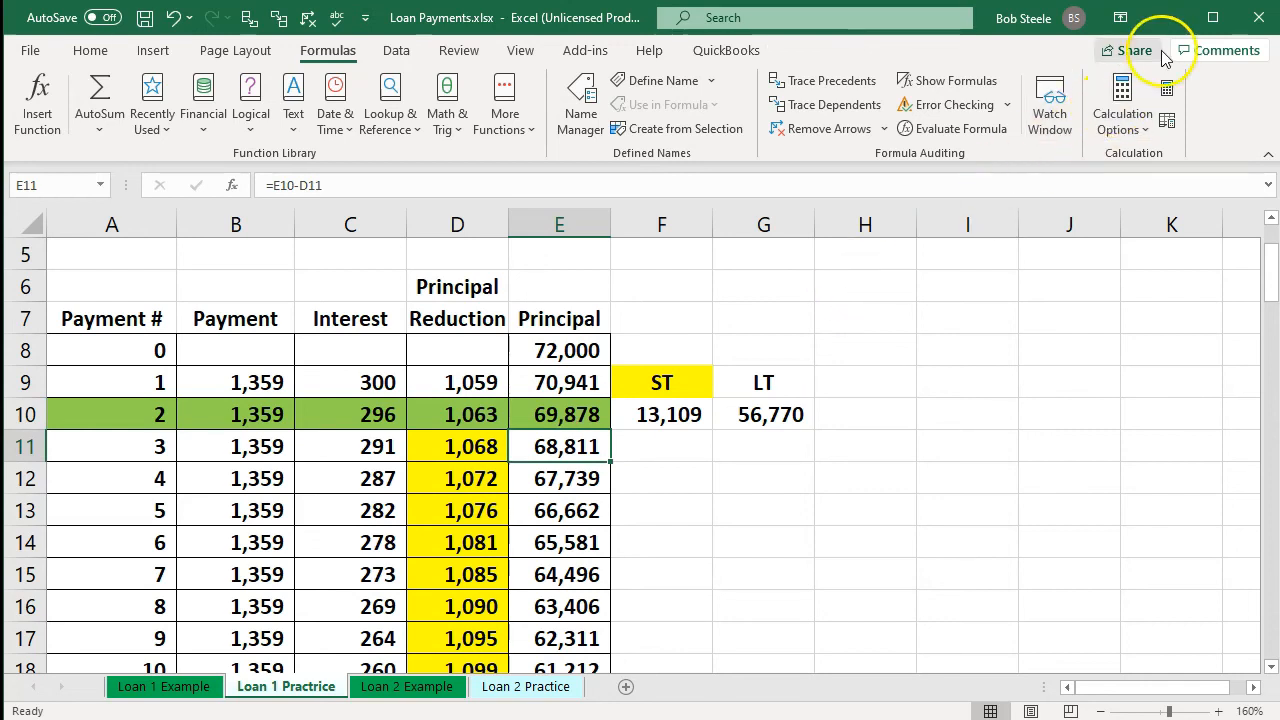
pyautogui.click(1167, 20)
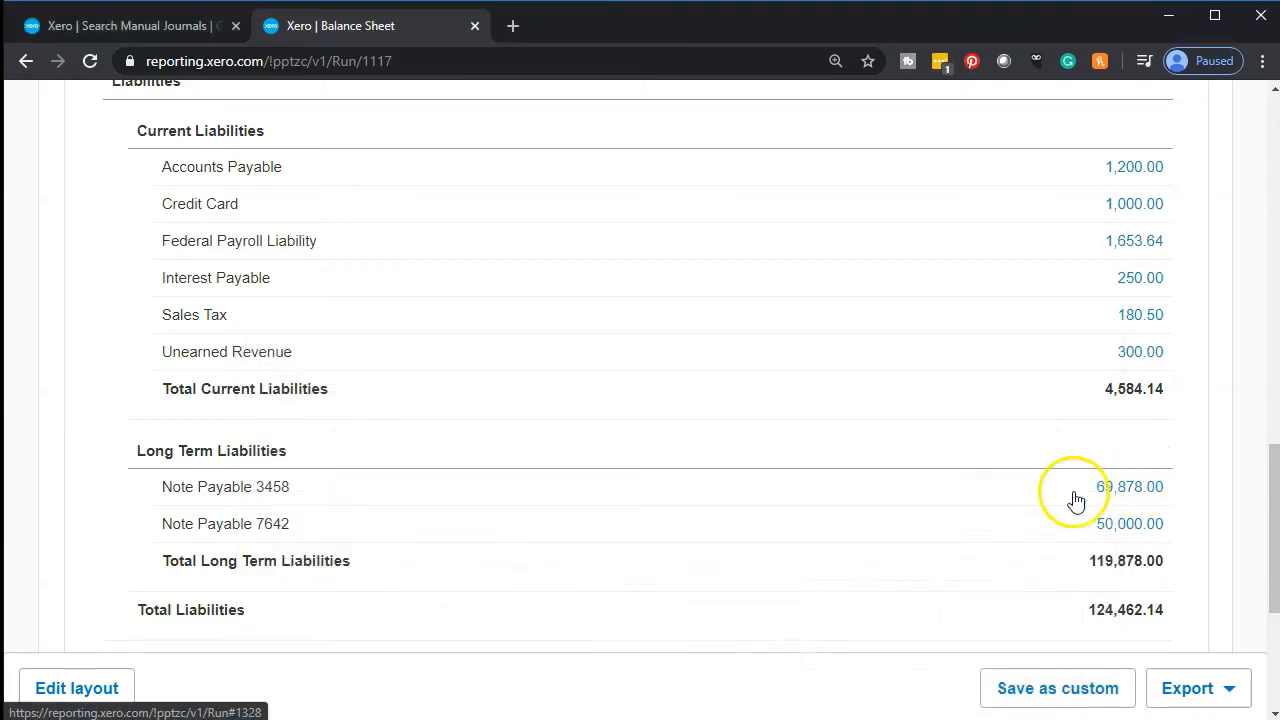